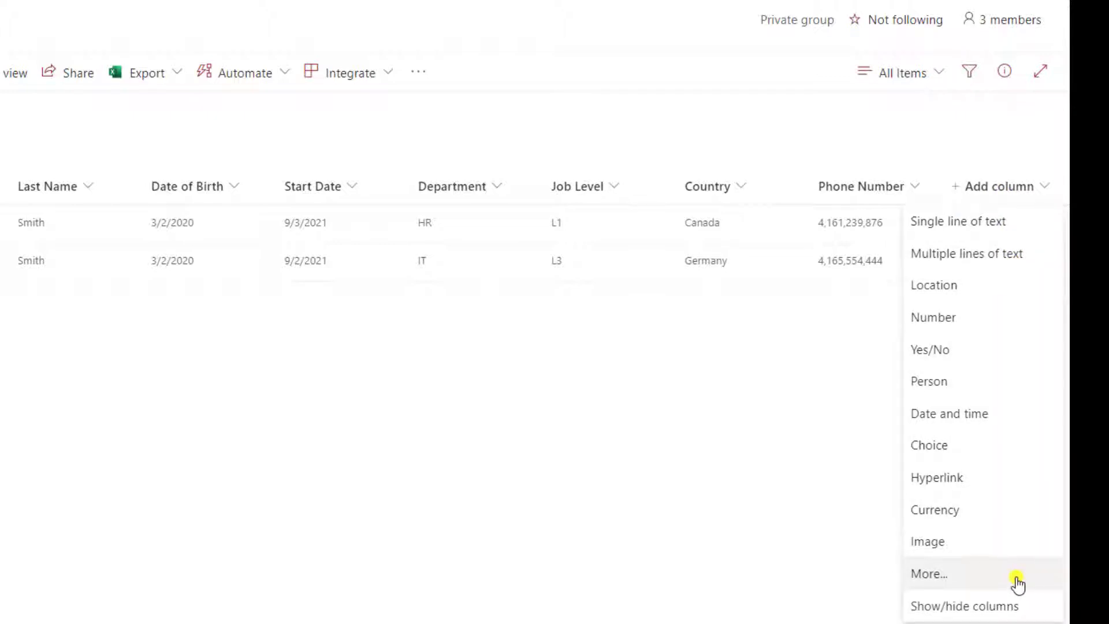
- Start a new column of type Calculated in the Employee list and name it Country Code
left_click(1016, 581)
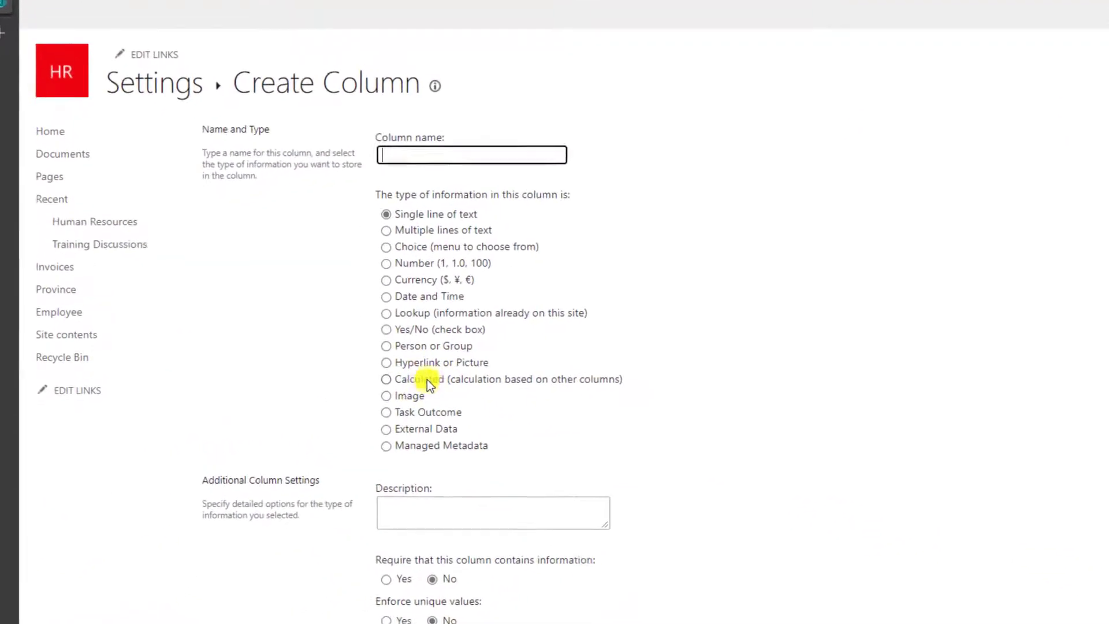
left_click(492, 383)
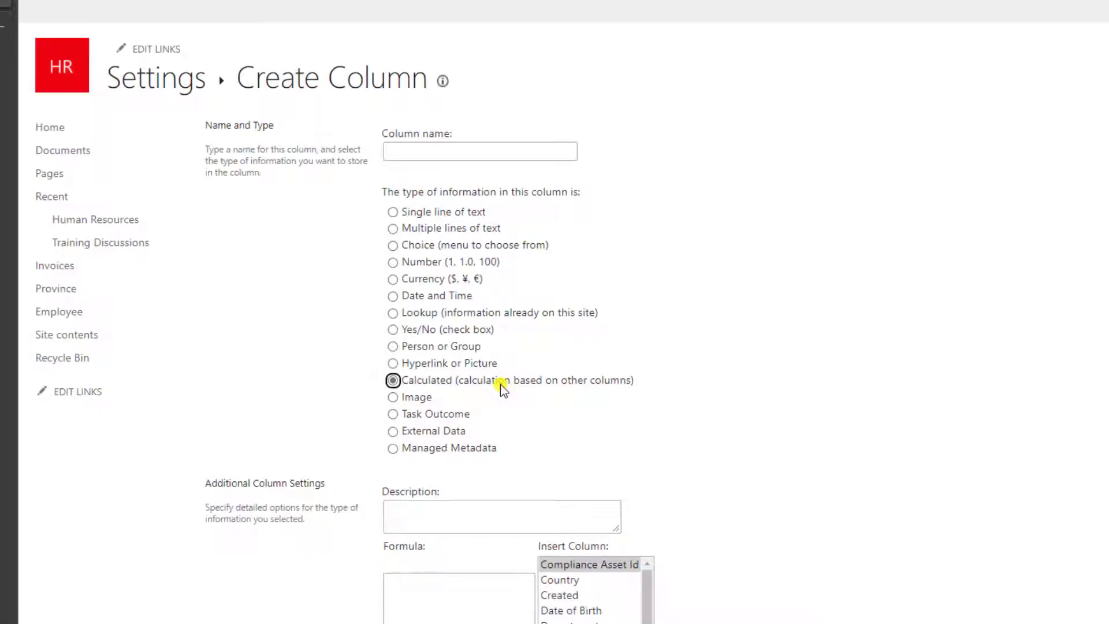
left_click(430, 149)
type("C")
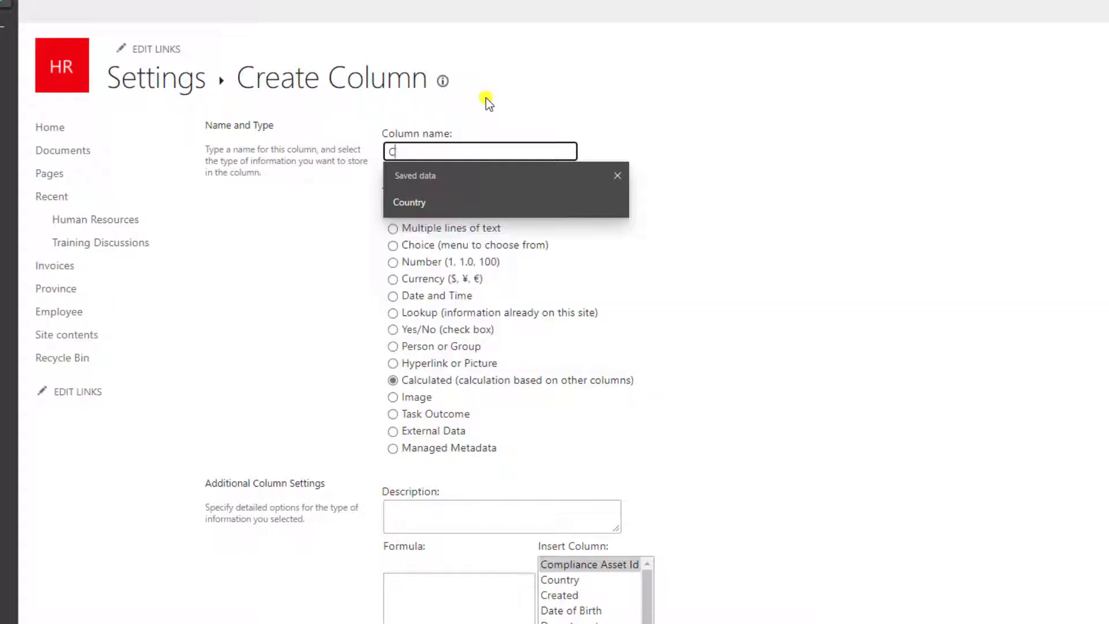
type("ountry Code")
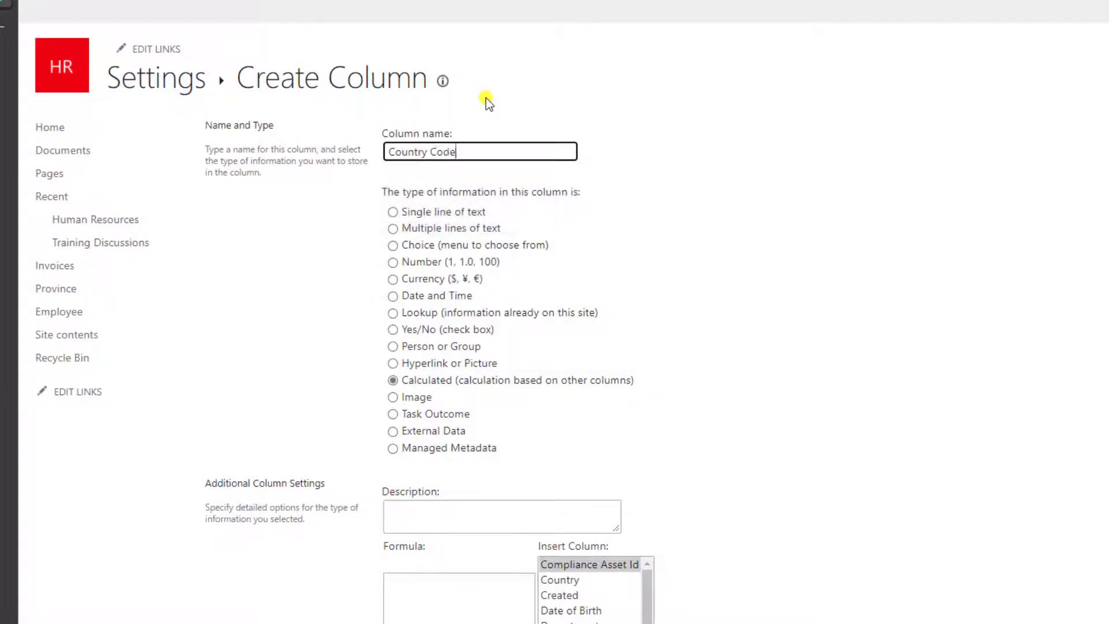
left_click(765, 323)
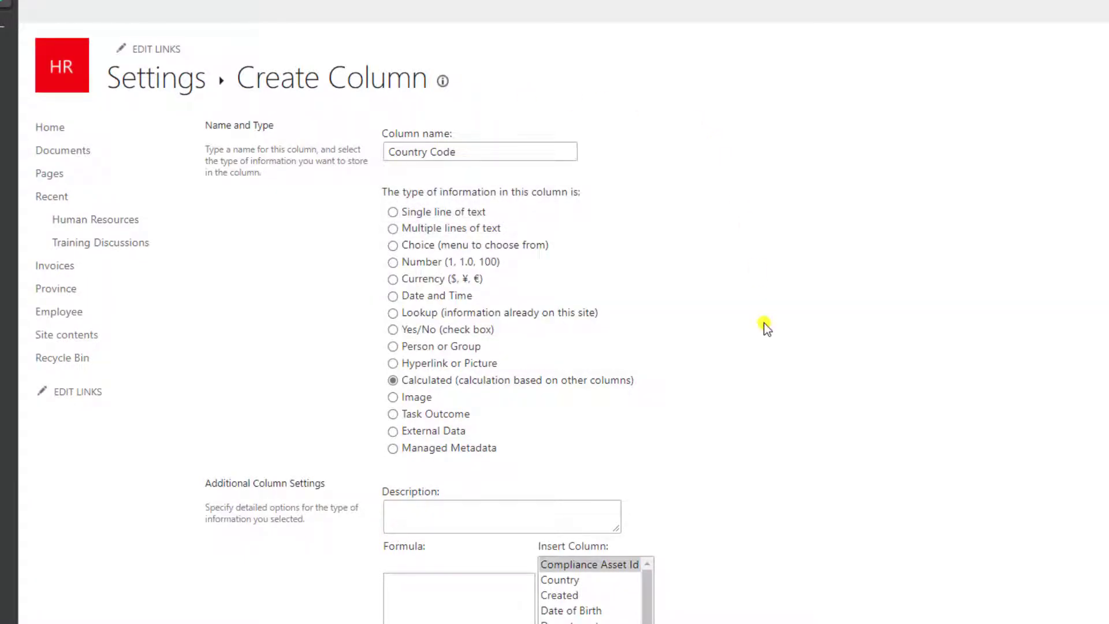
- Enter the template formula =LEFT([Col1],4) for the Country Code column
scroll(635, 324, "down", 2)
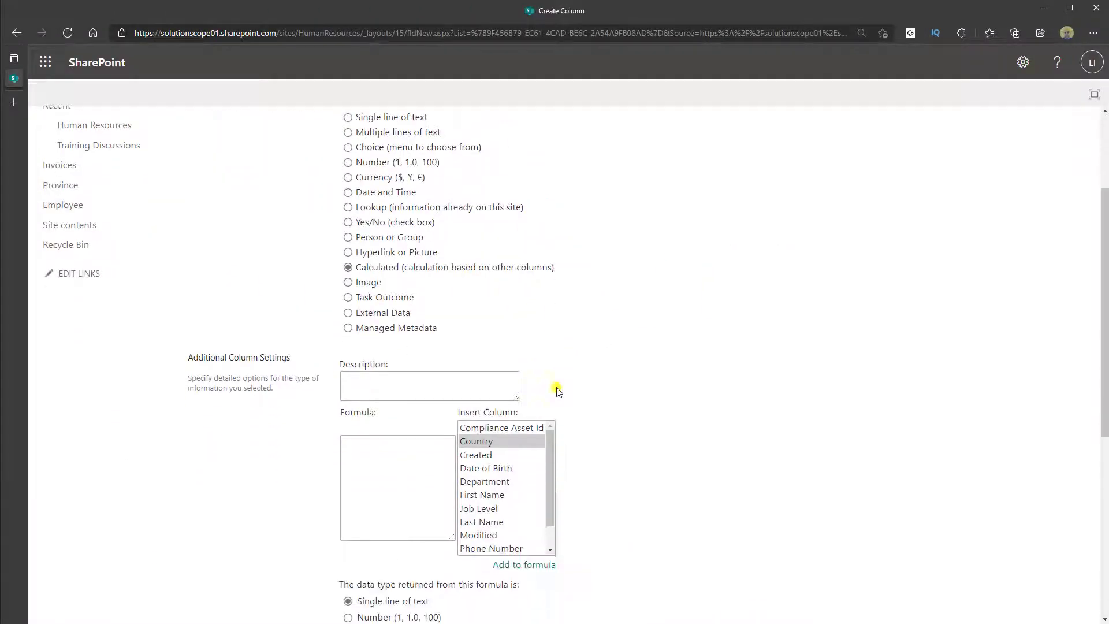
left_click_drag(384, 411, 337, 413)
left_click(366, 456)
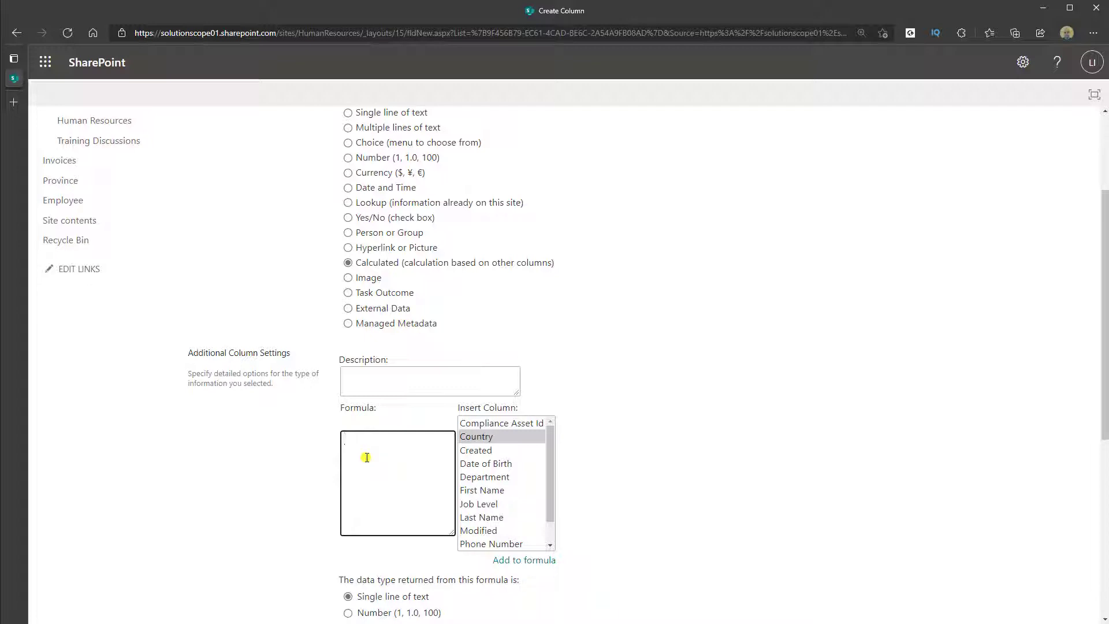
key("ctrl+plus")
key("ctrl+plus")
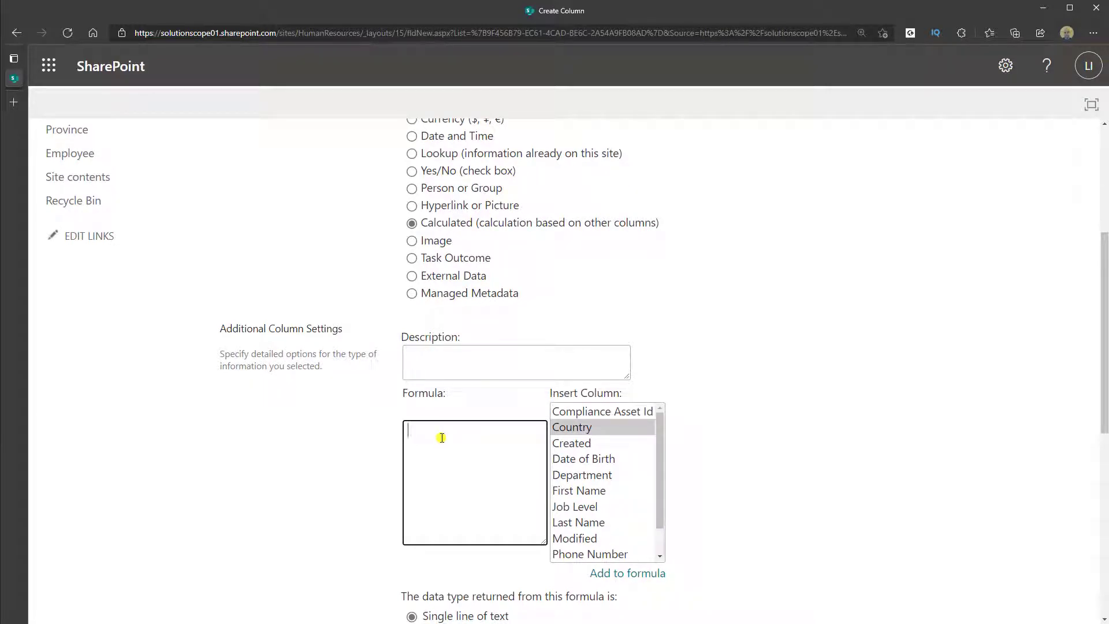
type("=LEFT([Col1],4)")
- Examine the formula's LEFT function, column reference and character count, and look through the columns available for insertion
left_click_drag(416, 431, 440, 431)
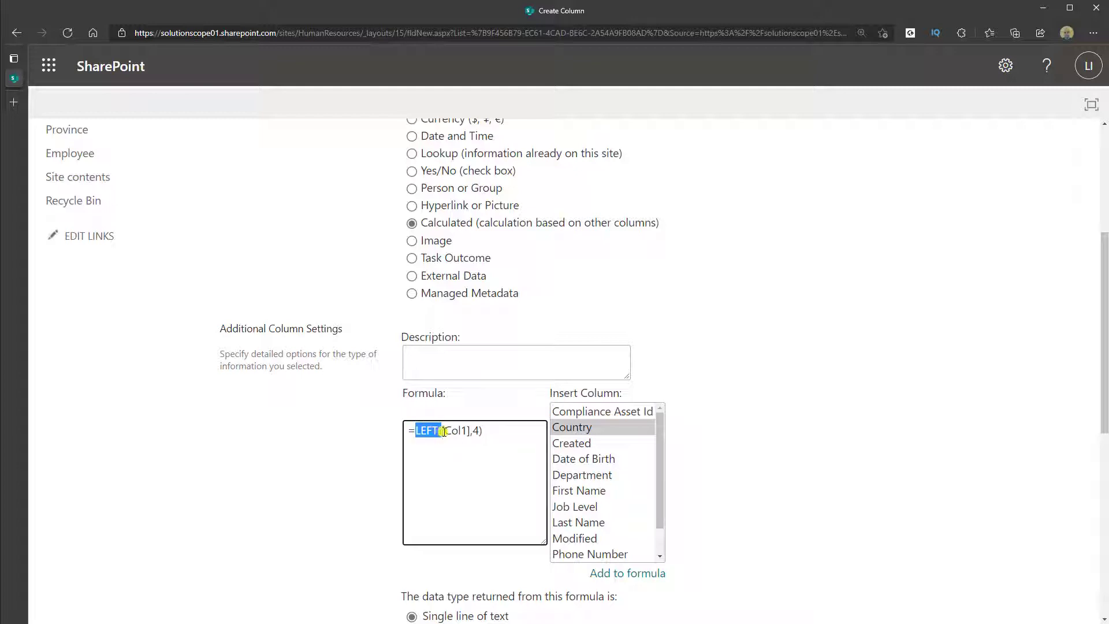
left_click_drag(444, 431, 466, 432)
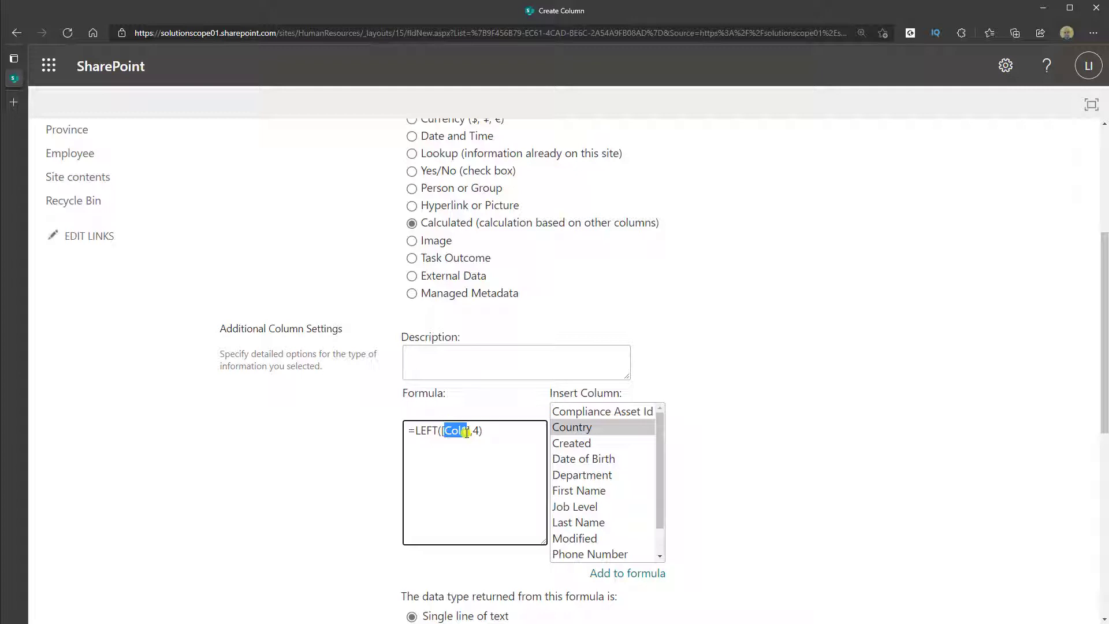
left_click(472, 431)
double_click(475, 431)
double_click(422, 431)
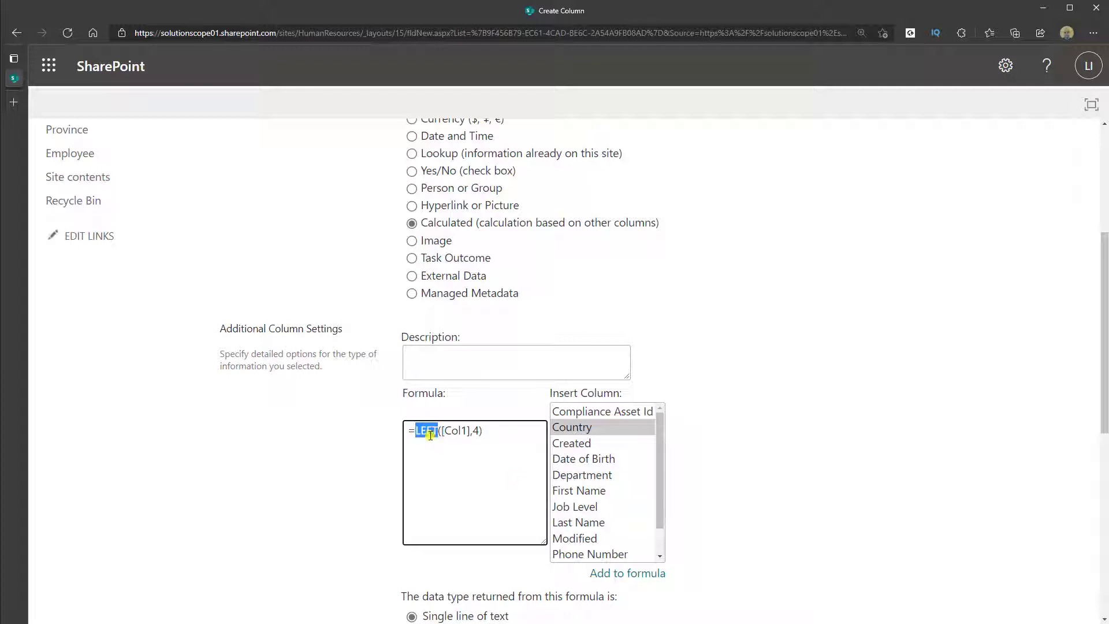
left_click(471, 431)
left_click_drag(403, 392, 460, 399)
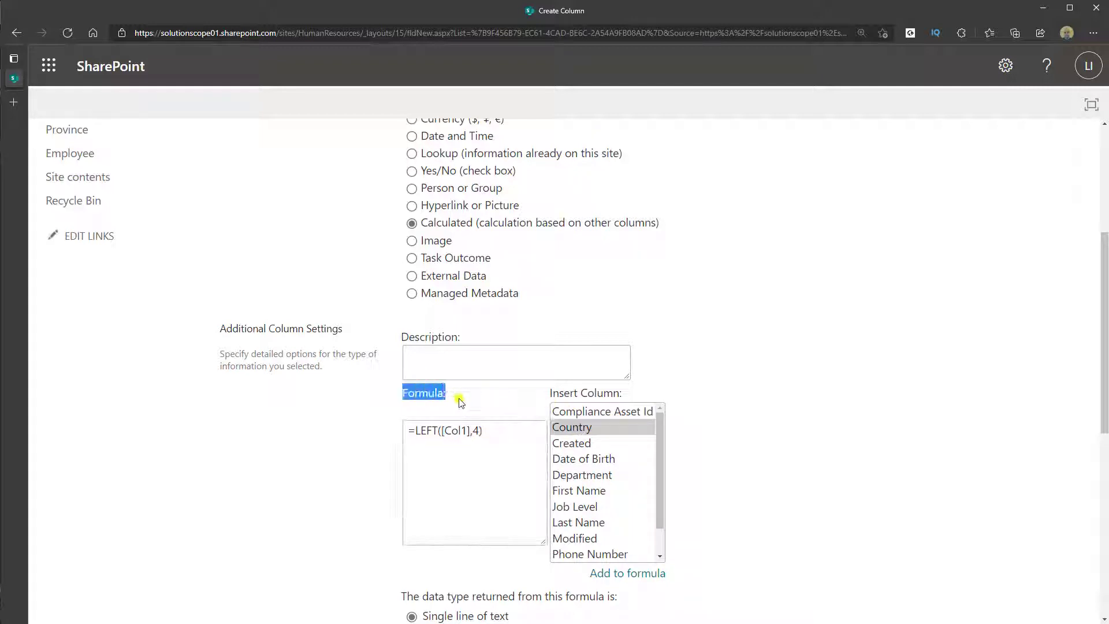
left_click(553, 394)
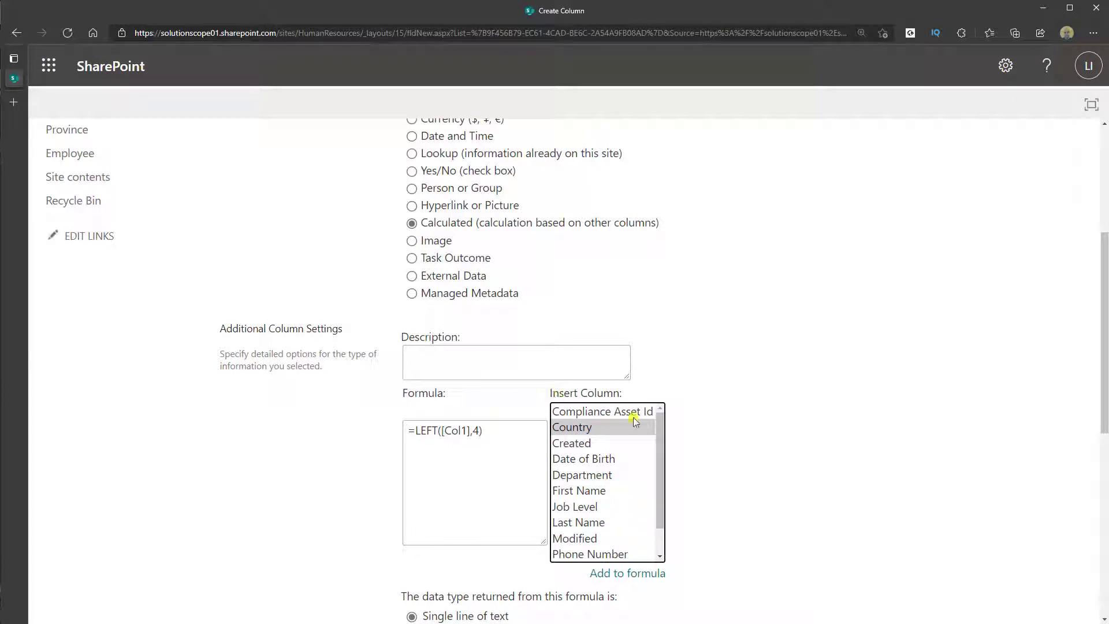
mouse_move(661, 431)
left_mouse_down()
mouse_move(661, 465)
mouse_move(660, 439)
left_mouse_up()
scroll(625, 479, "down", 1)
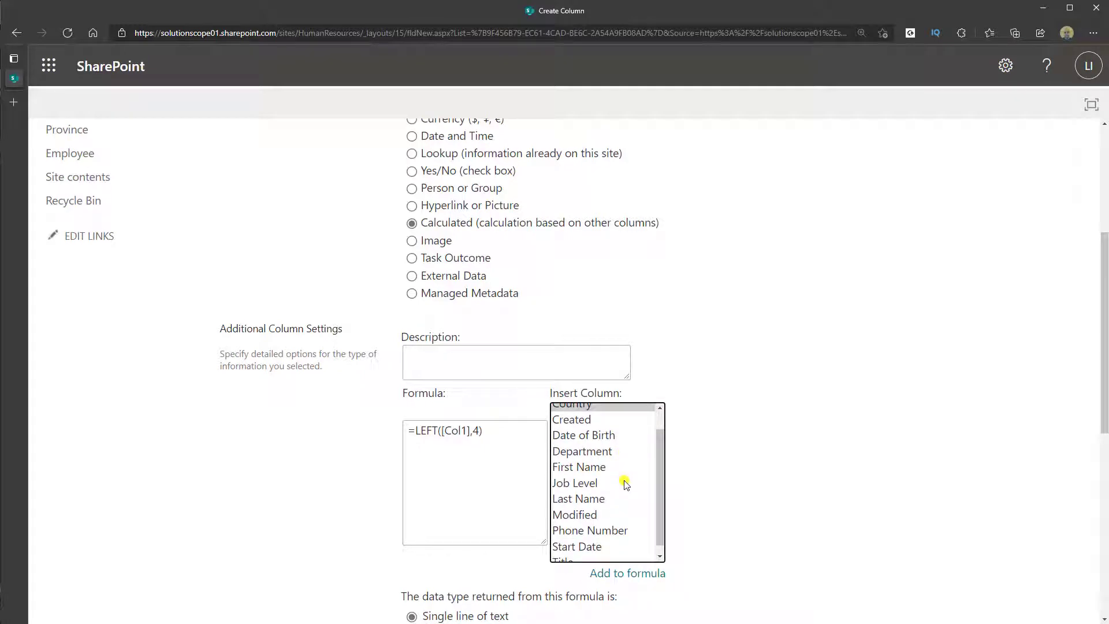
scroll(626, 483, "up", 1)
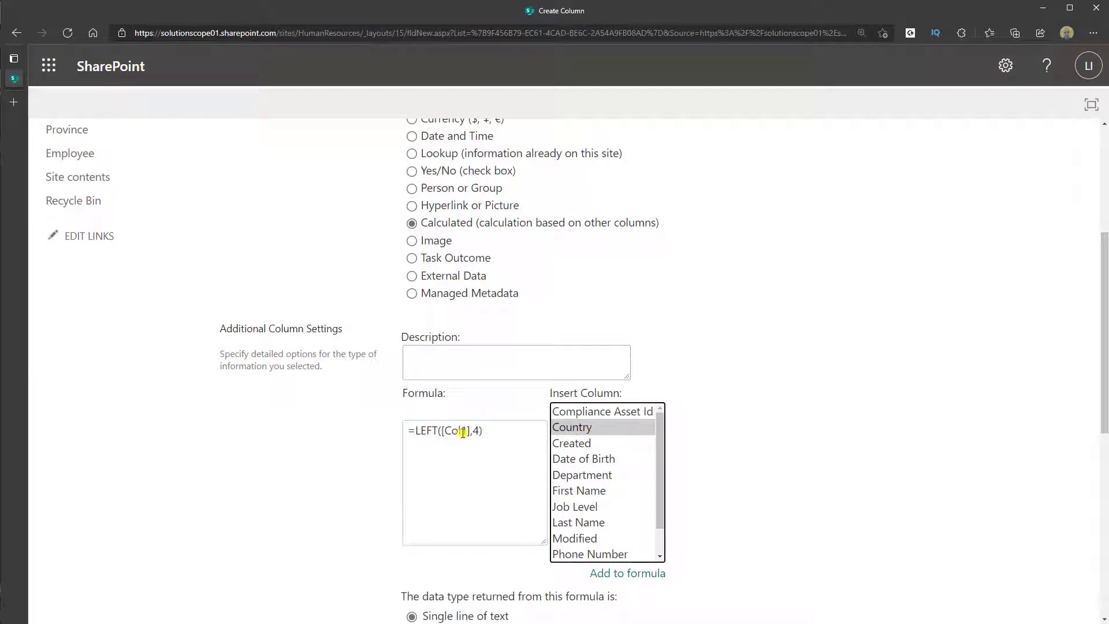
- Replace the formula's arguments with the Country column and 3 characters, giving =LEFT([Country],3)
left_click_drag(503, 435, 443, 434)
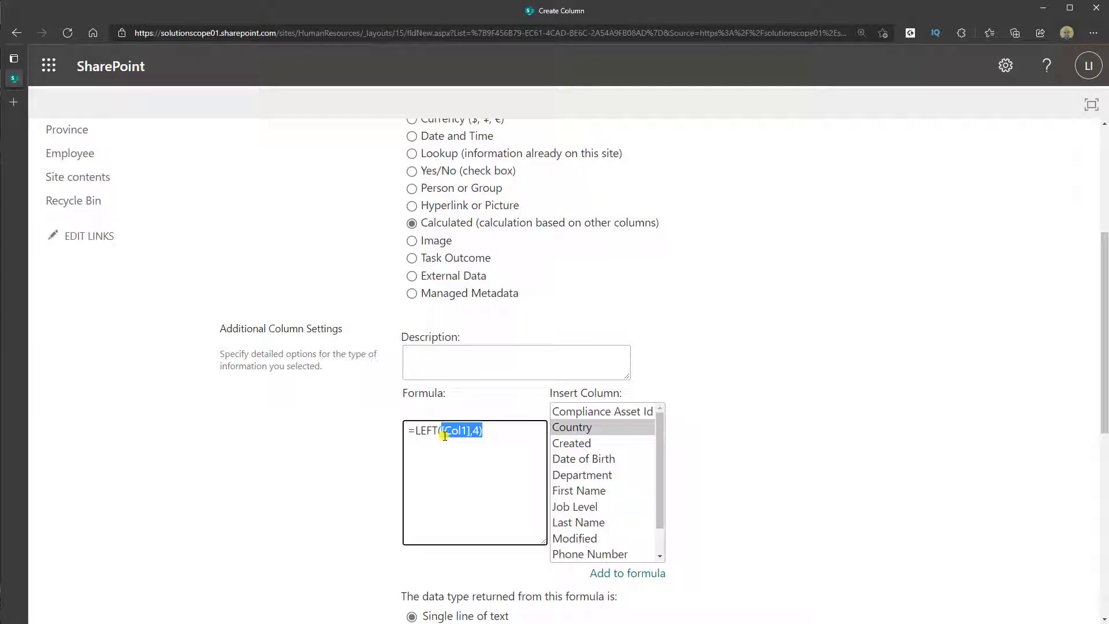
key("BackSpace")
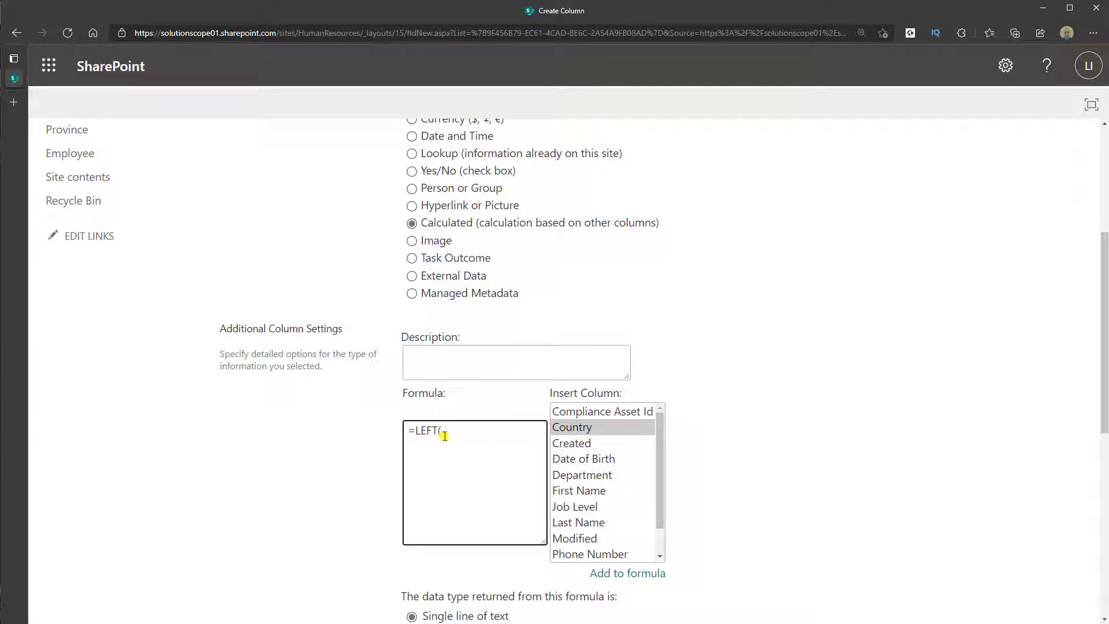
double_click(583, 432)
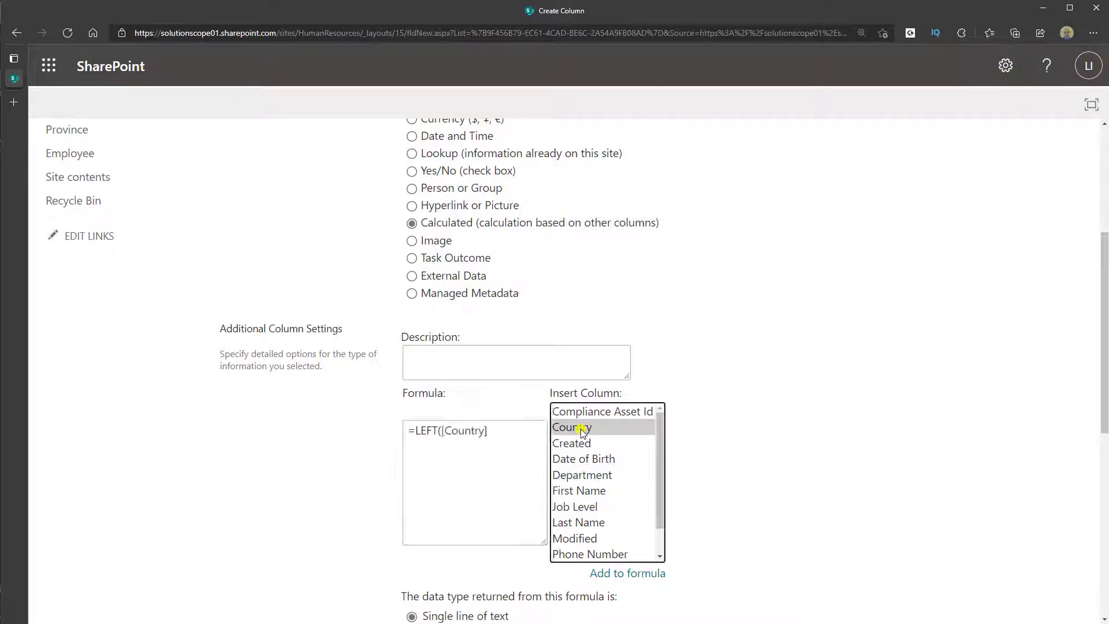
left_click(499, 434)
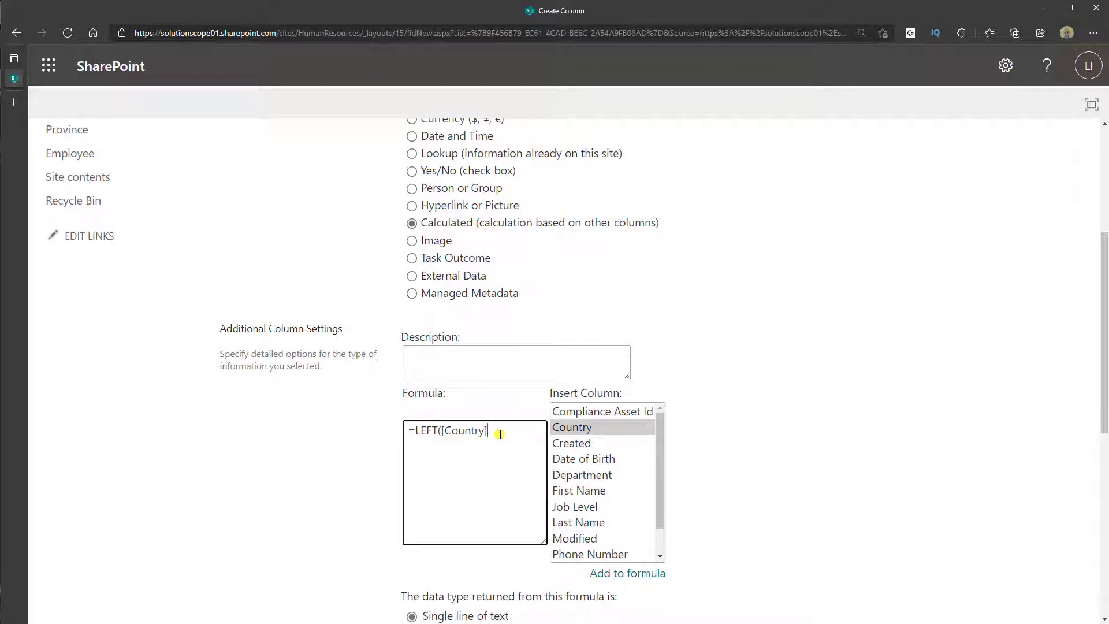
type(",3)")
- Save the Country Code column with a single line of text result and check its values in the Employee list
scroll(502, 433, "down", 1)
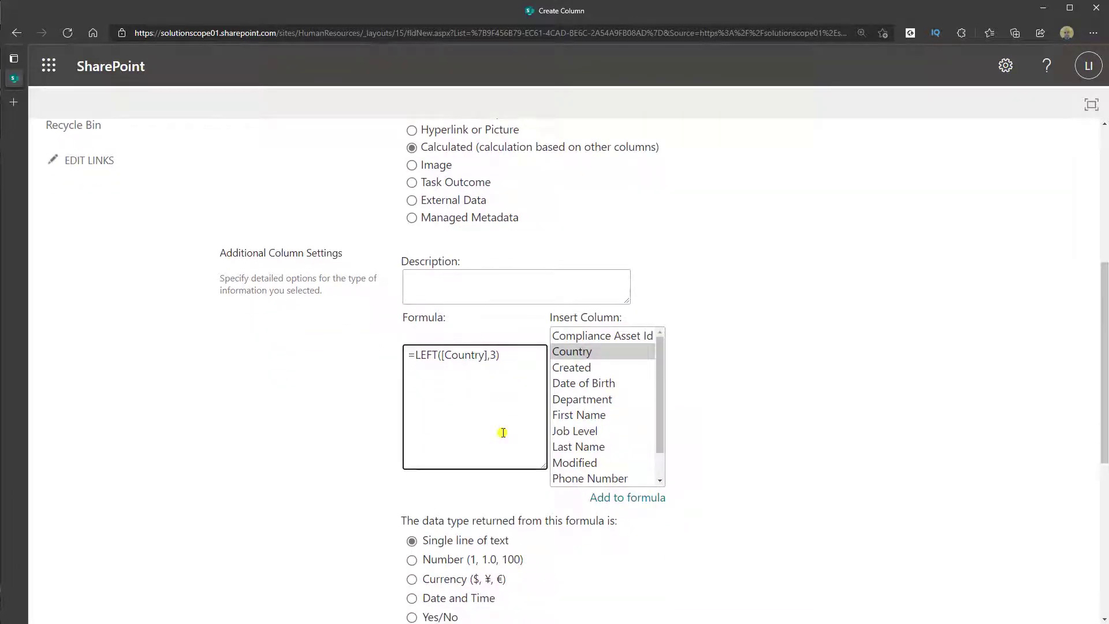
scroll(503, 432, "down", 1)
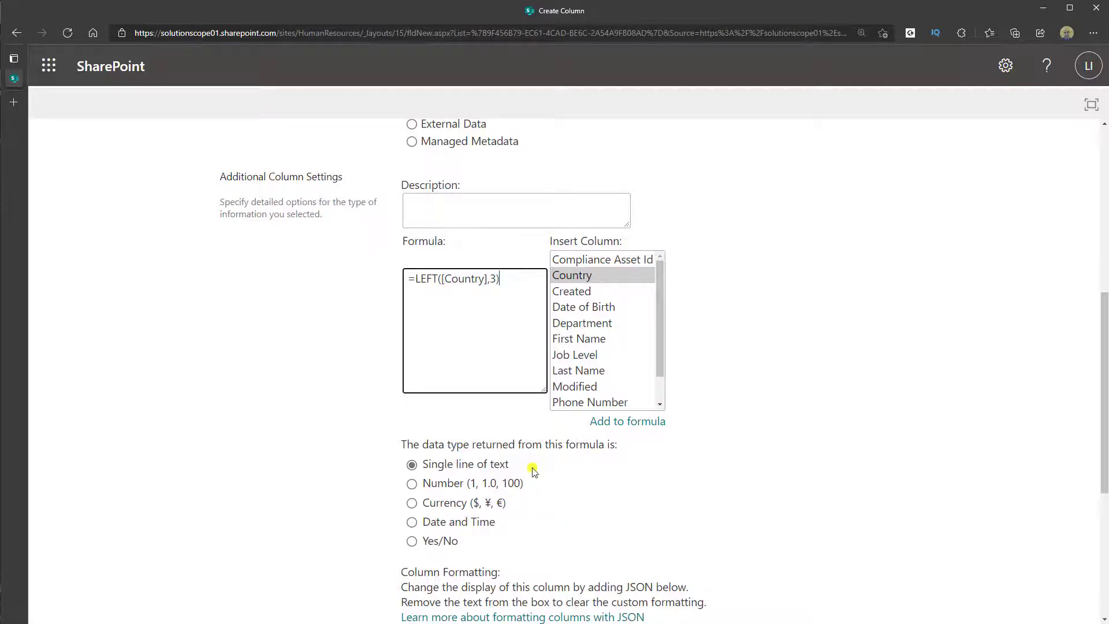
scroll(777, 467, "down", 3)
scroll(777, 466, "down", 2)
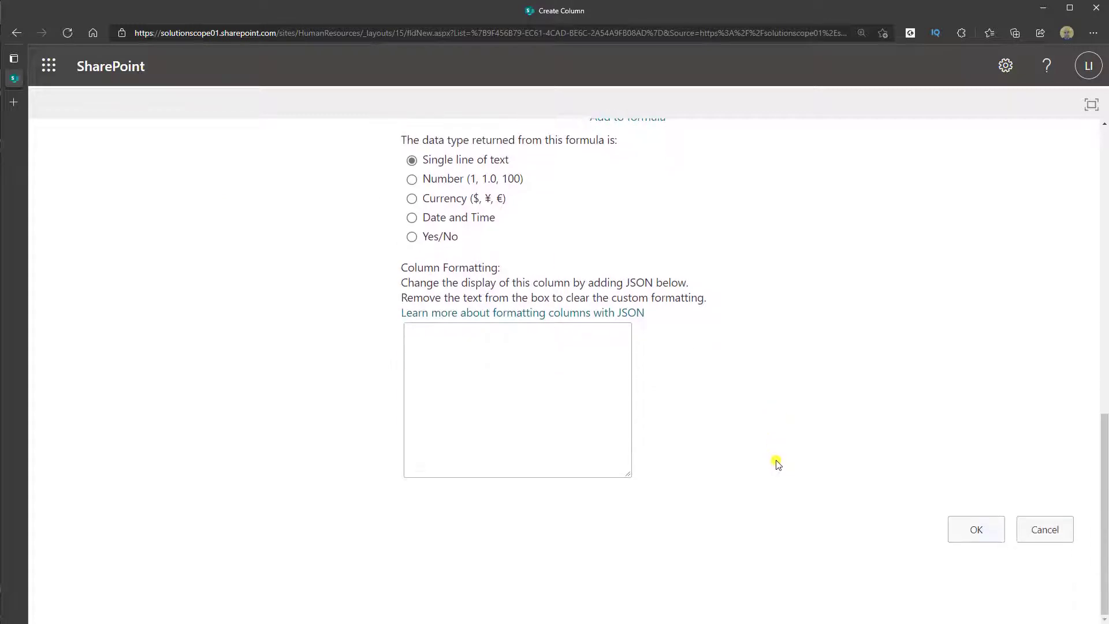
left_click(968, 533)
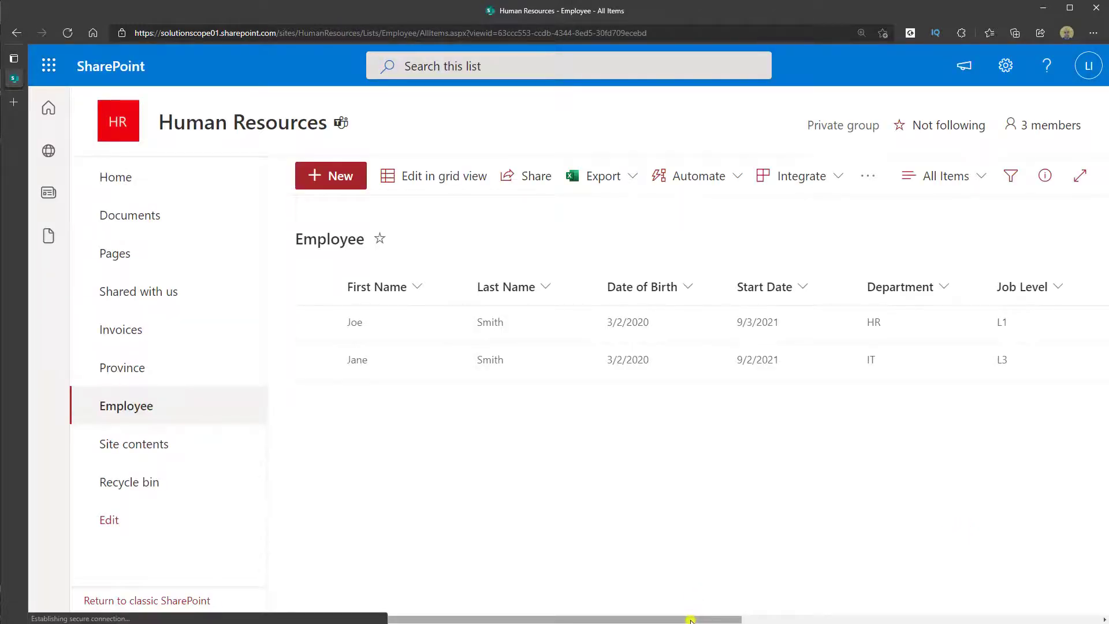
left_click_drag(696, 617, 775, 616)
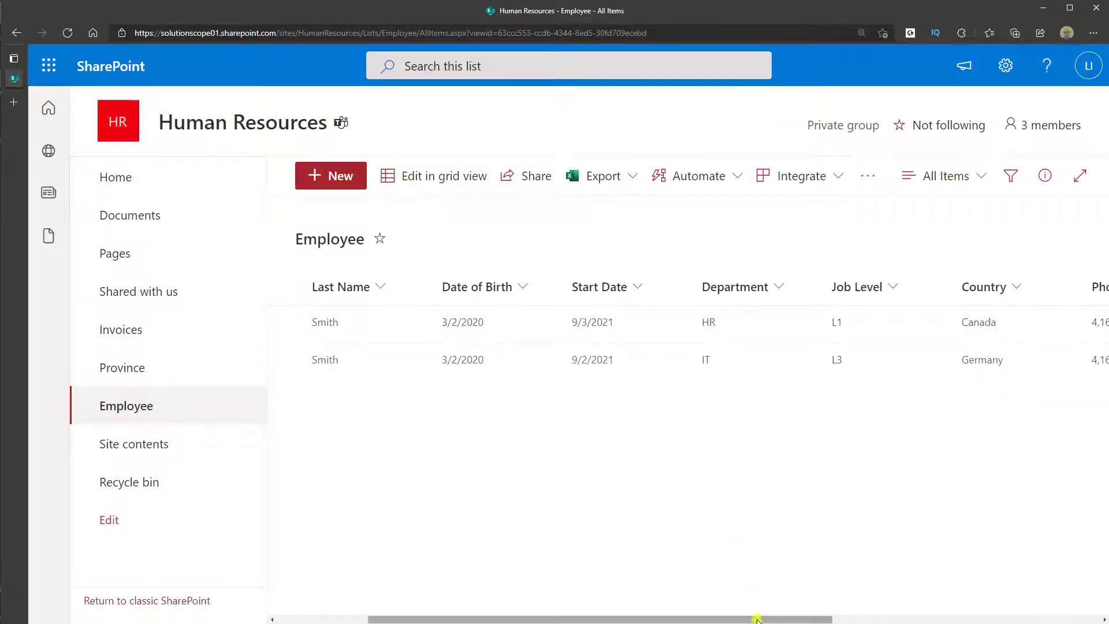
left_click_drag(755, 617, 1043, 619)
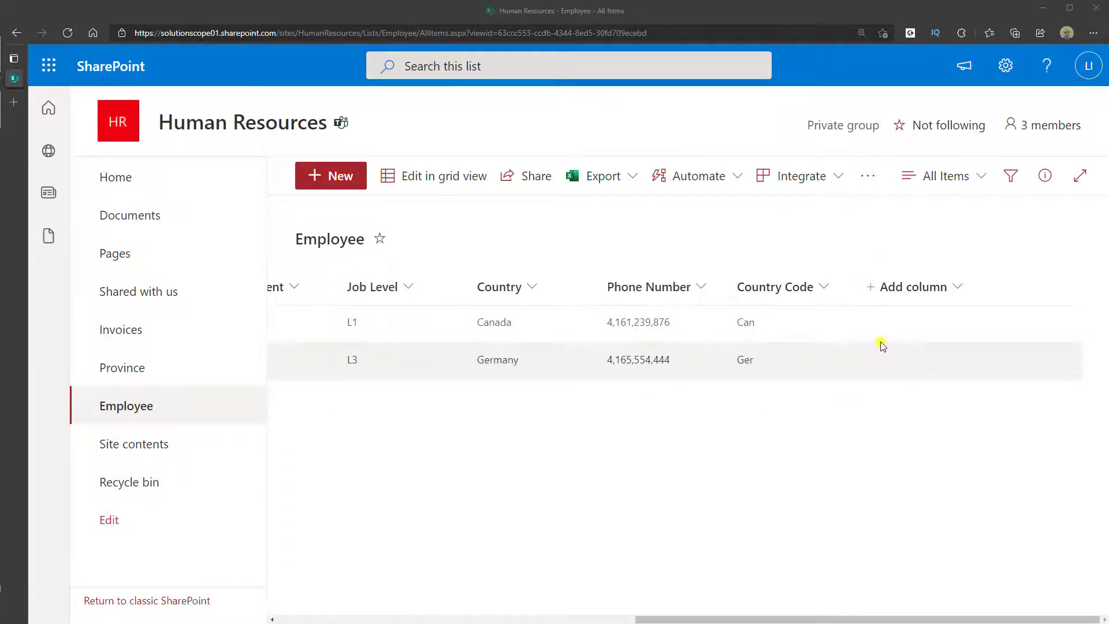
- Start another new column of type Calculated in the Employee list and name it Area Code
left_click(872, 293)
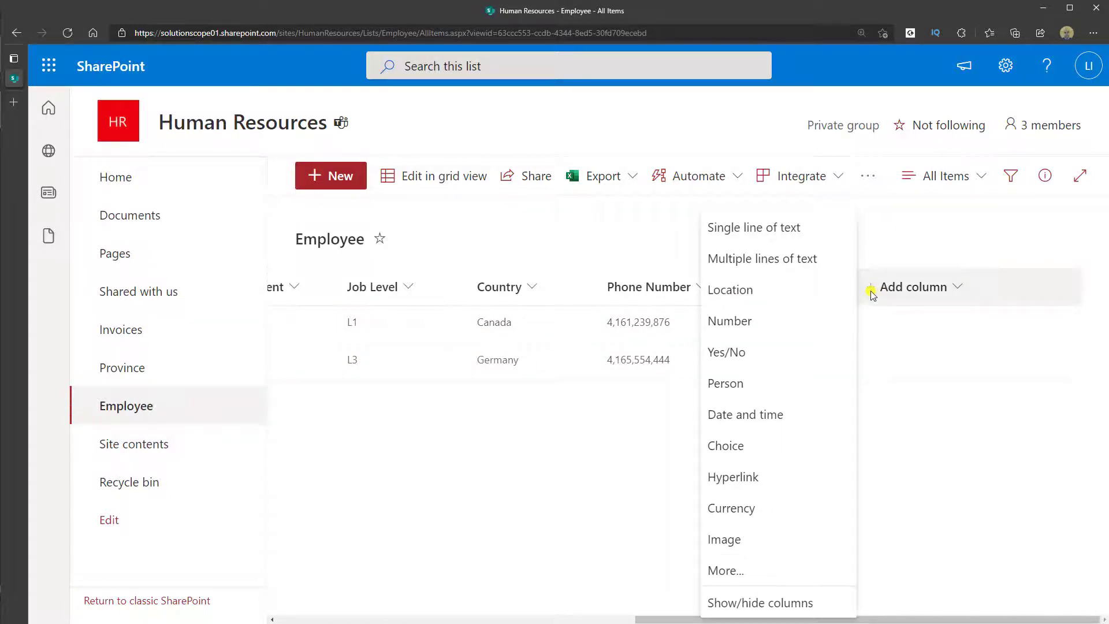
left_click(730, 574)
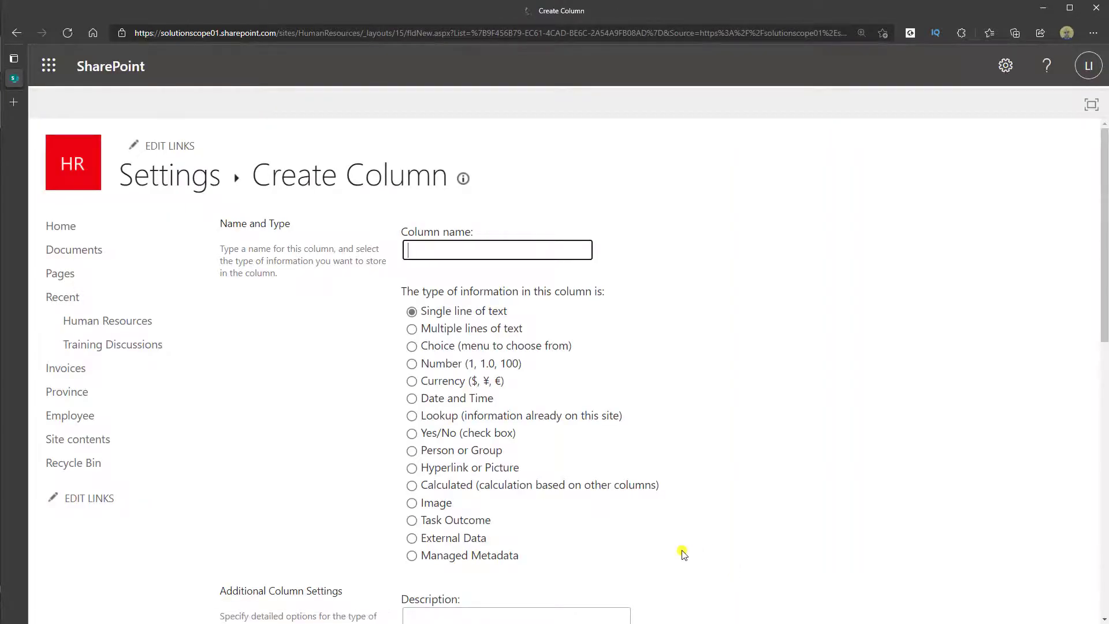
left_click(454, 488)
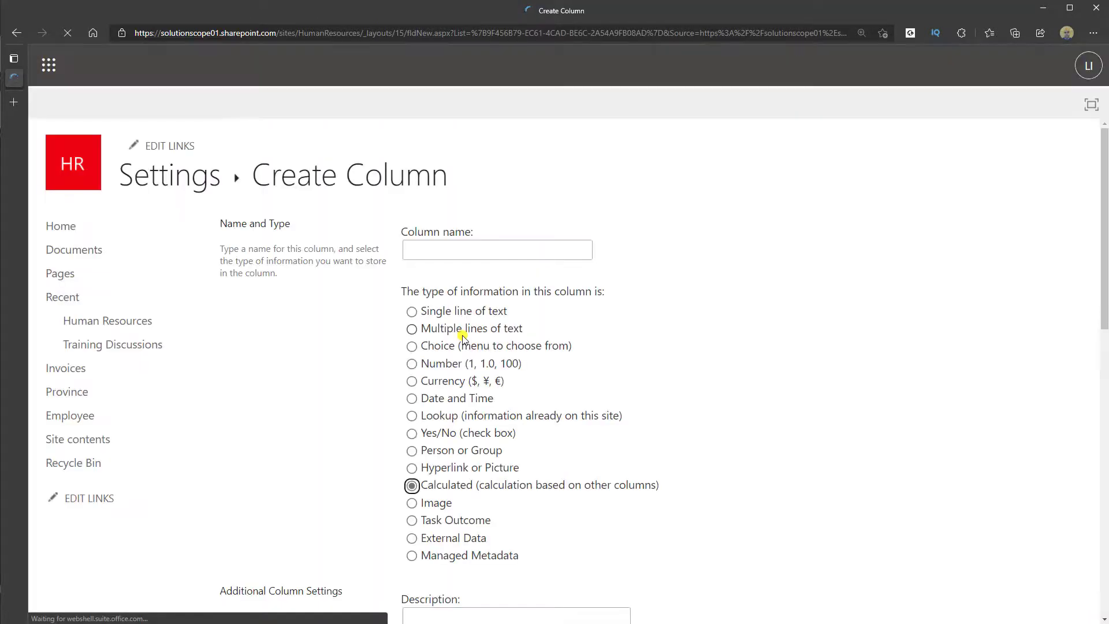
left_click(456, 257)
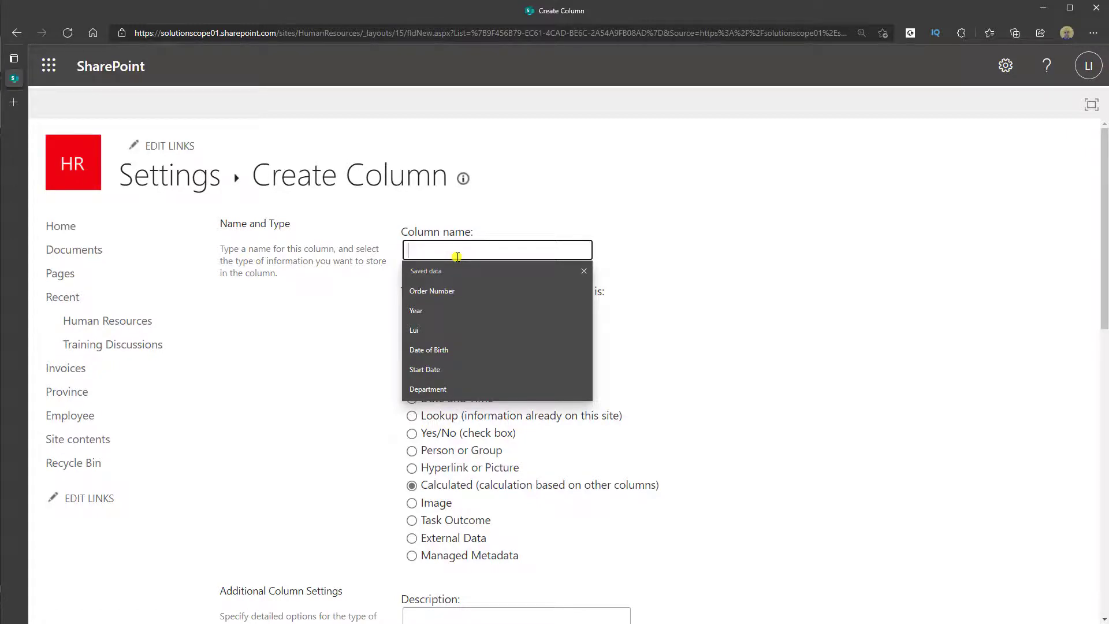
type("Area Code")
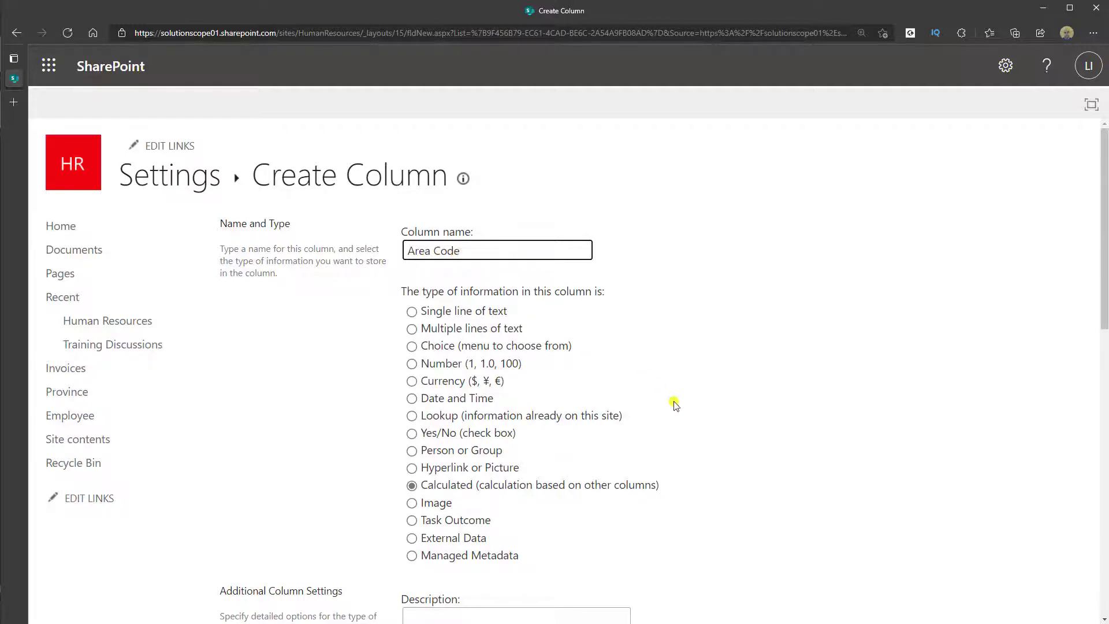
- Build the Area Code formula from the LEFT function using the Phone Number column and 3 characters, giving =LEFT([Phone Number],3)
scroll(675, 404, "down", 1)
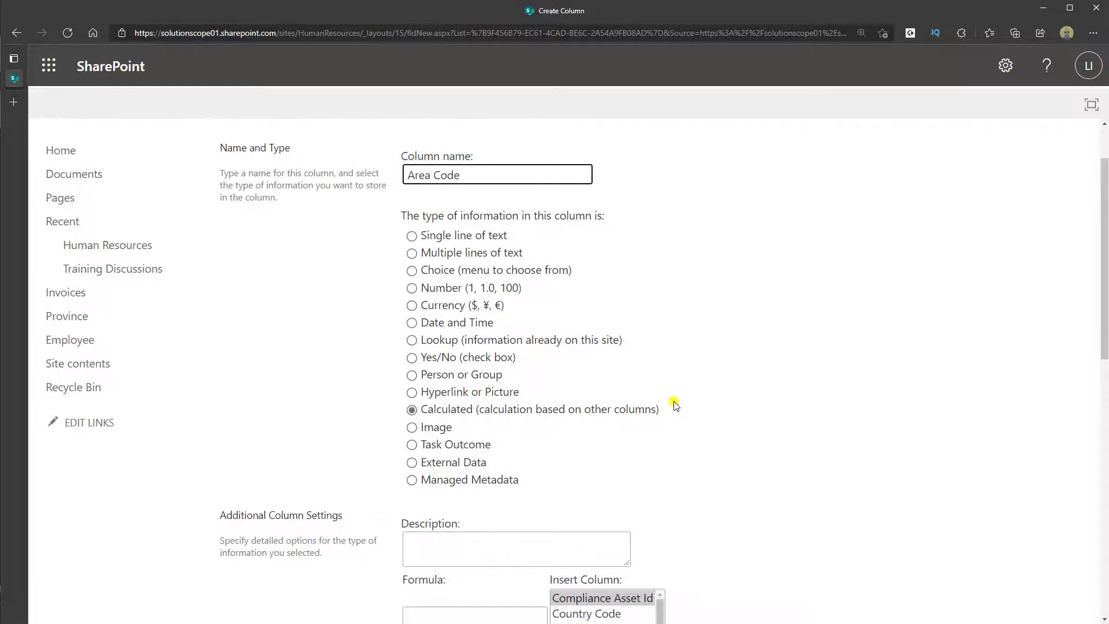
scroll(675, 404, "down", 3)
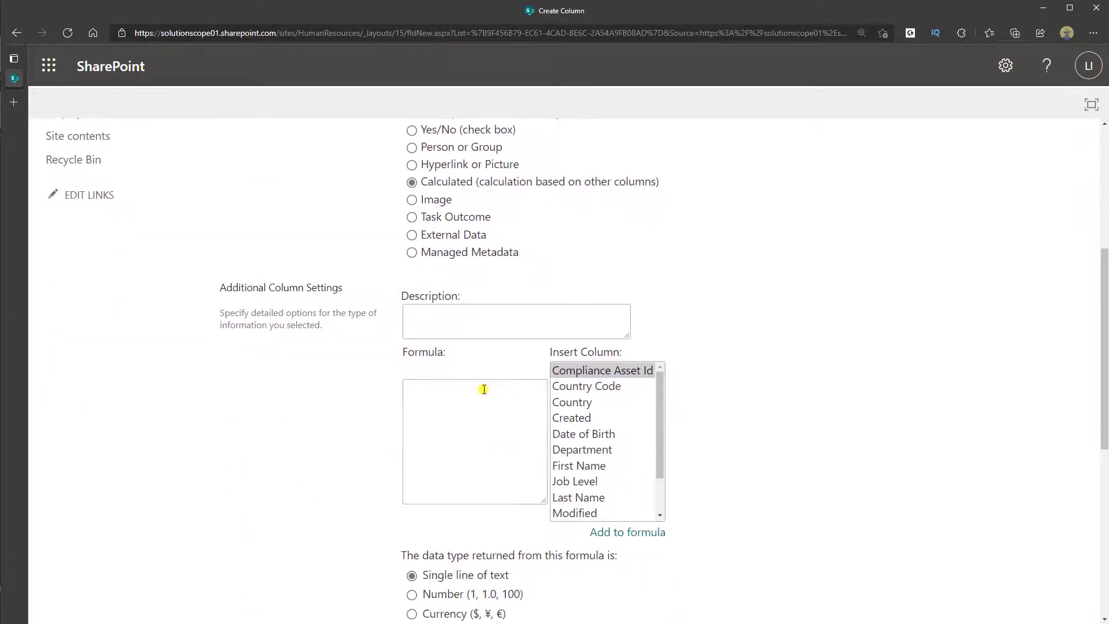
left_click(484, 388)
type("=LEFT([Col1],4)")
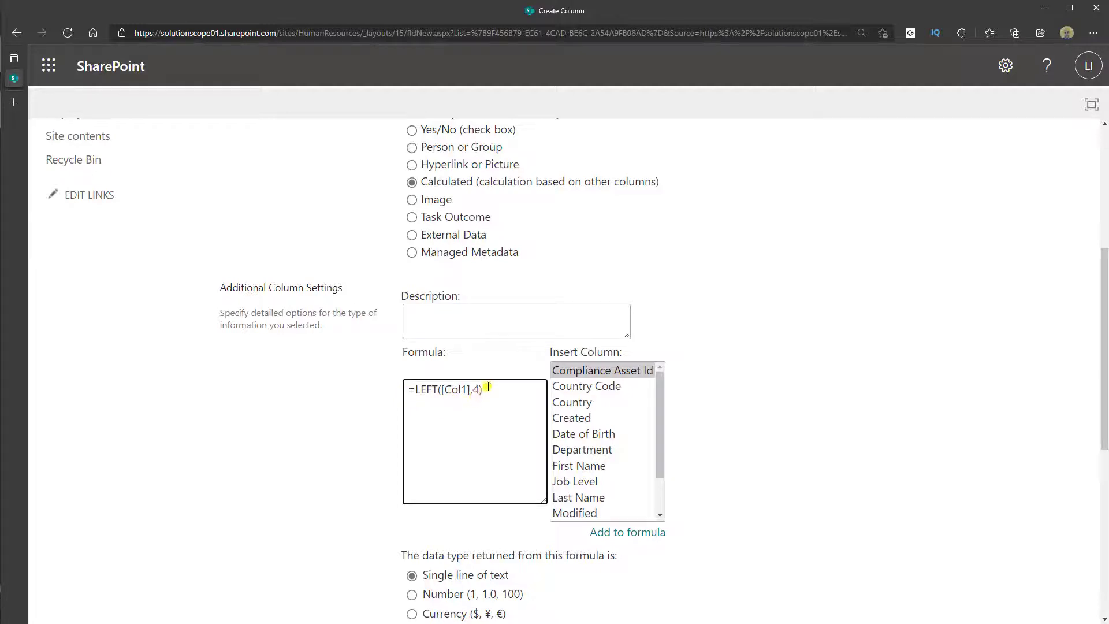
left_click_drag(483, 390, 442, 392)
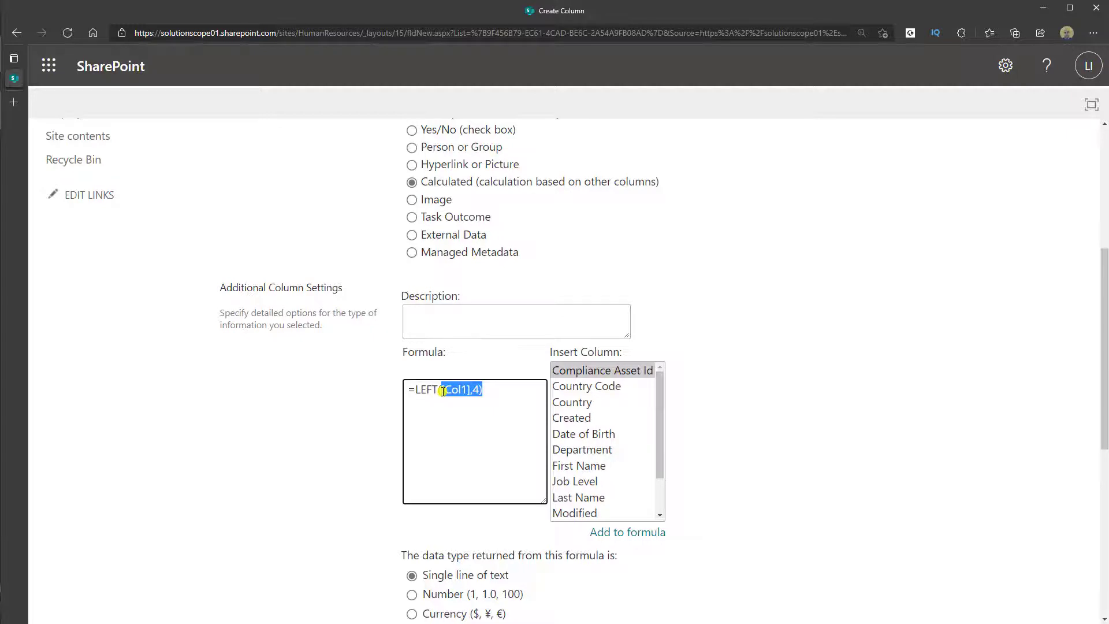
key("BackSpace")
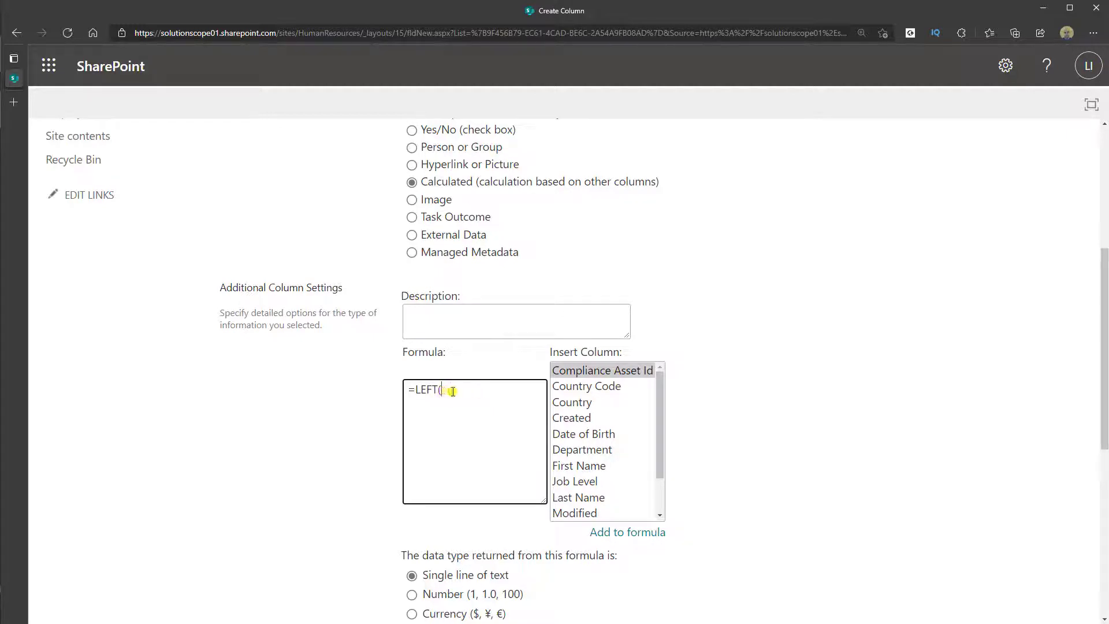
left_click_drag(661, 443, 660, 485)
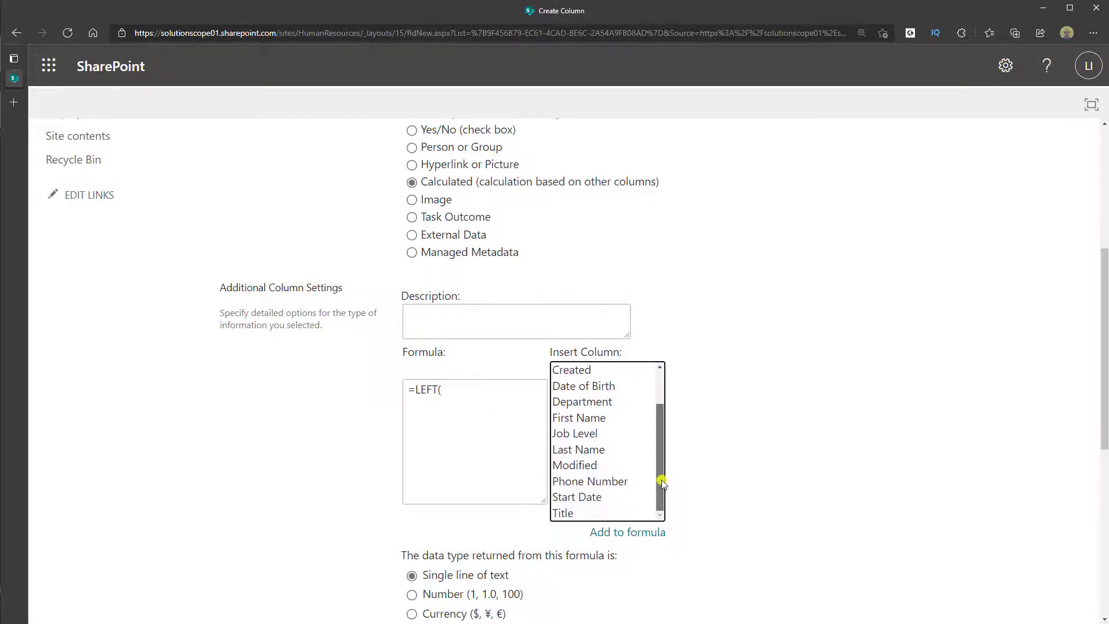
double_click(609, 484)
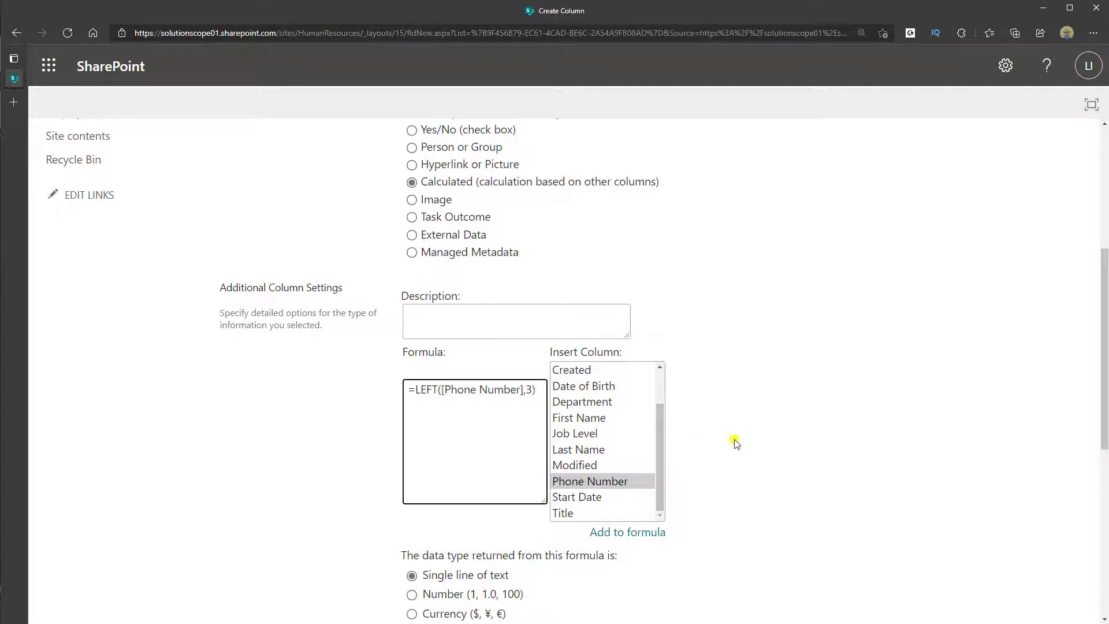
- Set the formula's returned data type to Number, save the Area Code column and check its values against Phone Number in the Employee list
scroll(734, 443, "down", 1)
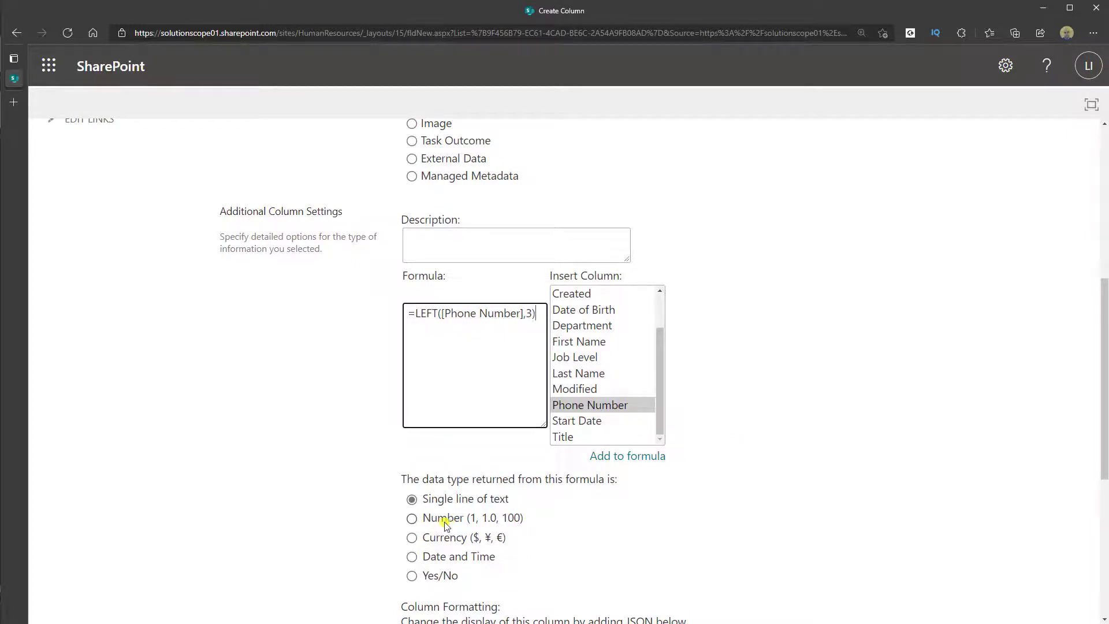
left_click(411, 519)
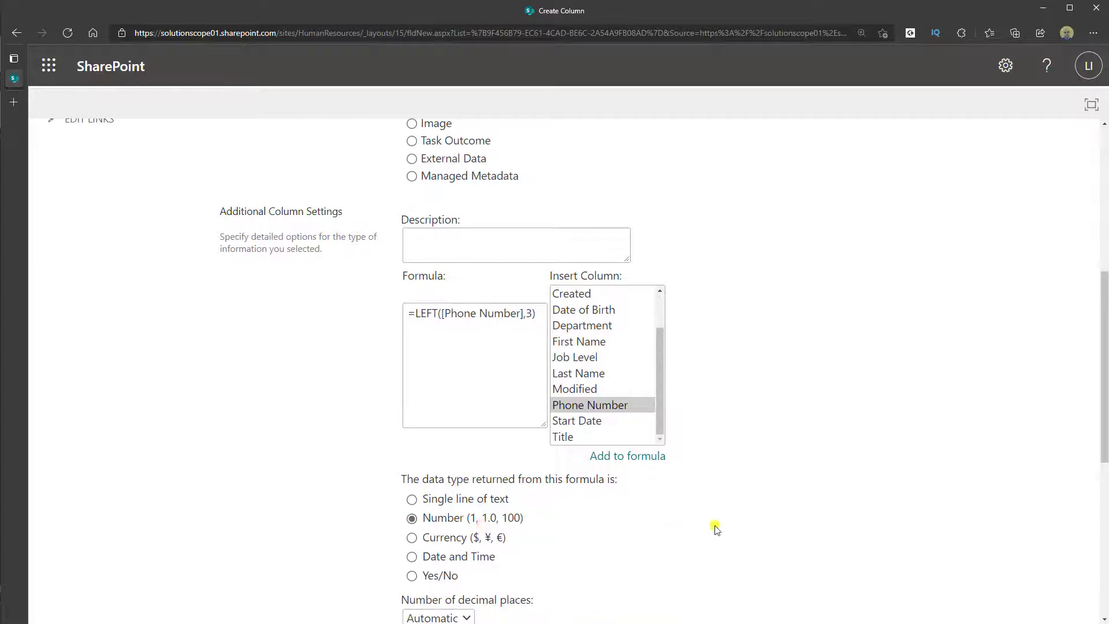
scroll(716, 525, "down", 7)
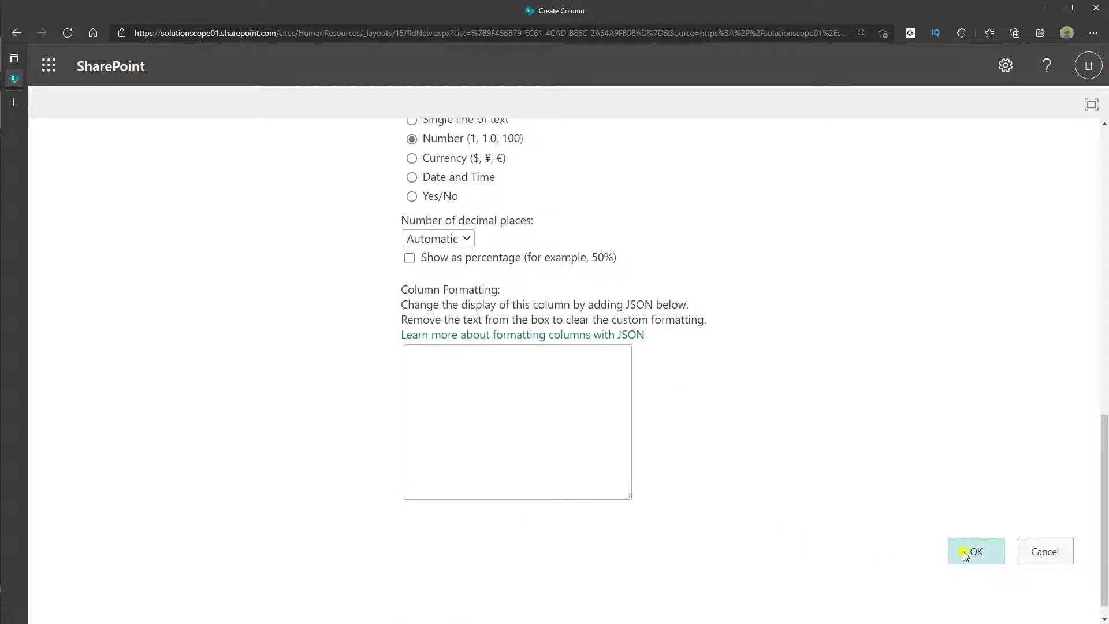
left_click(962, 551)
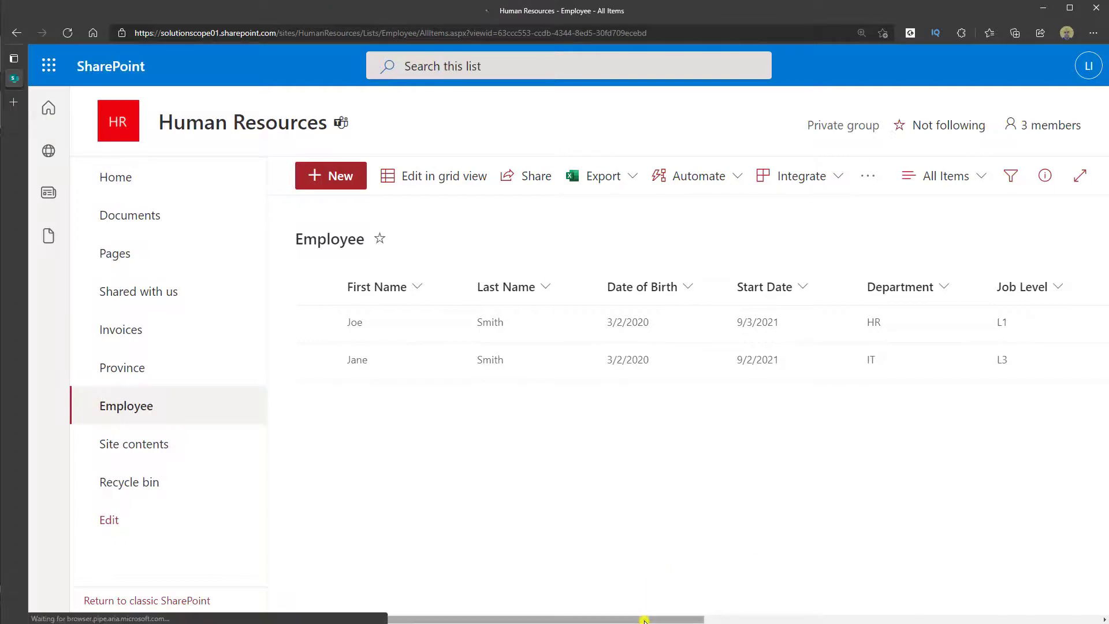
left_click_drag(642, 617, 828, 616)
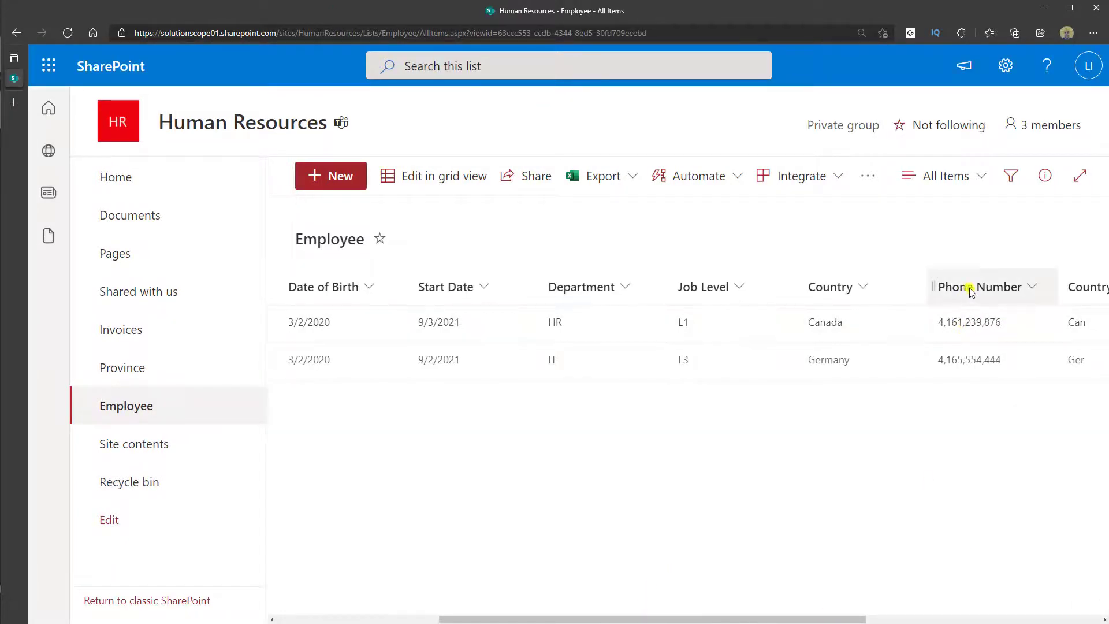
left_click_drag(677, 618, 928, 617)
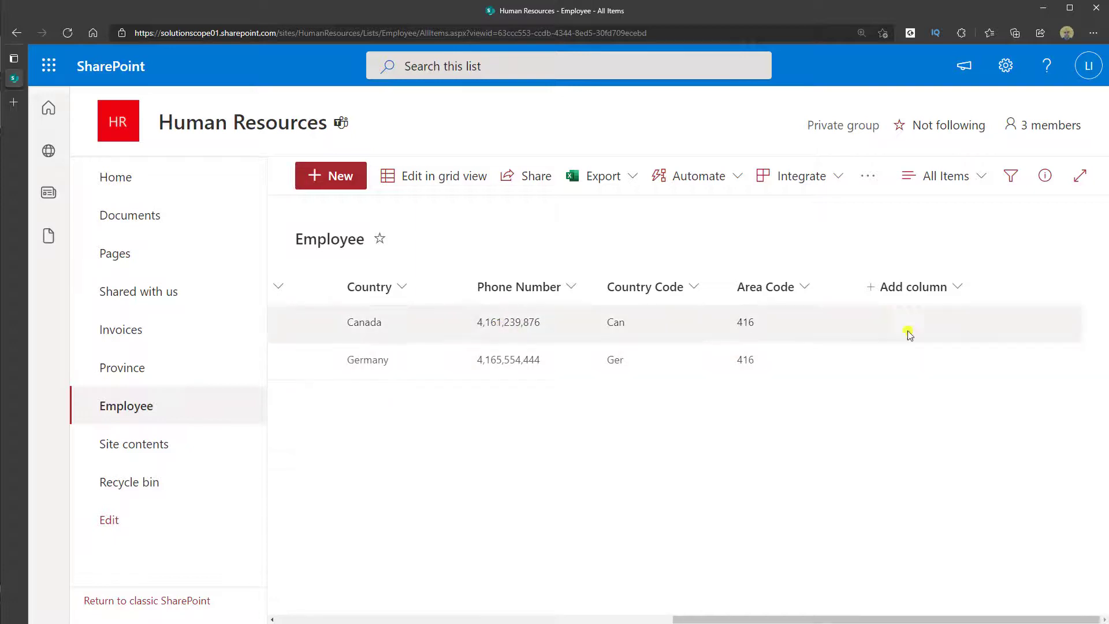
- Start another new column of type Calculated in the Employee list and name it Date Test
left_click(871, 289)
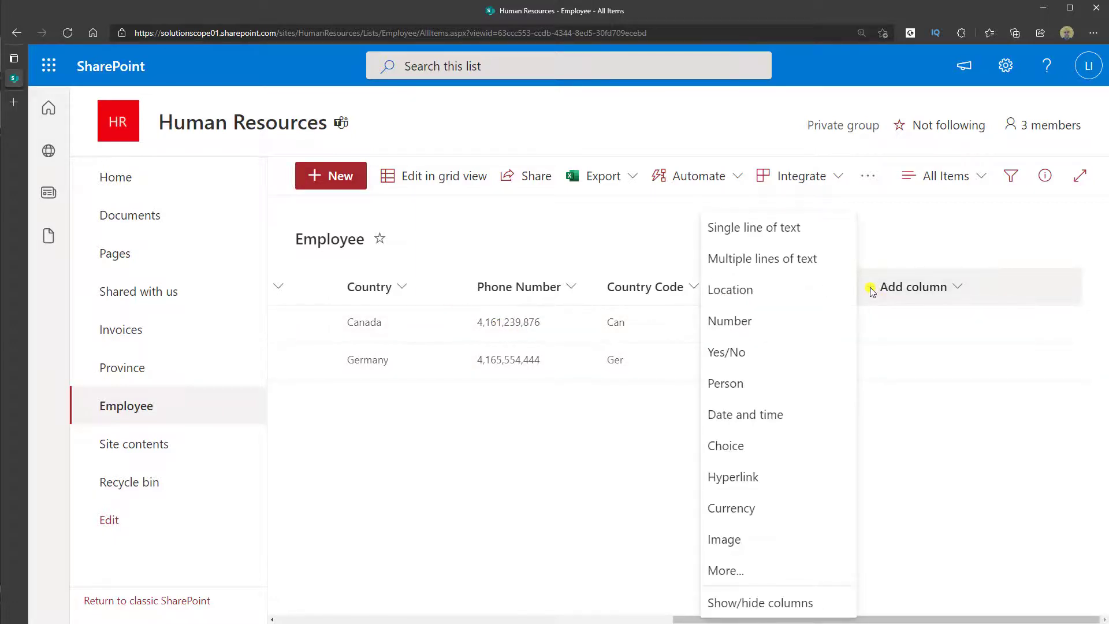
left_click(736, 583)
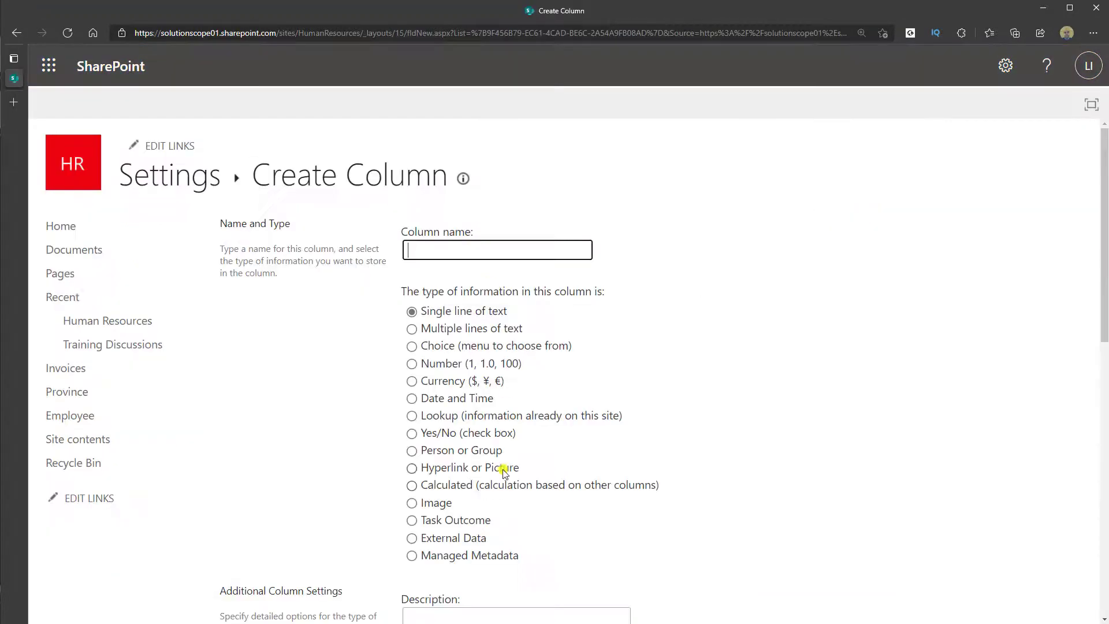
left_click(472, 484)
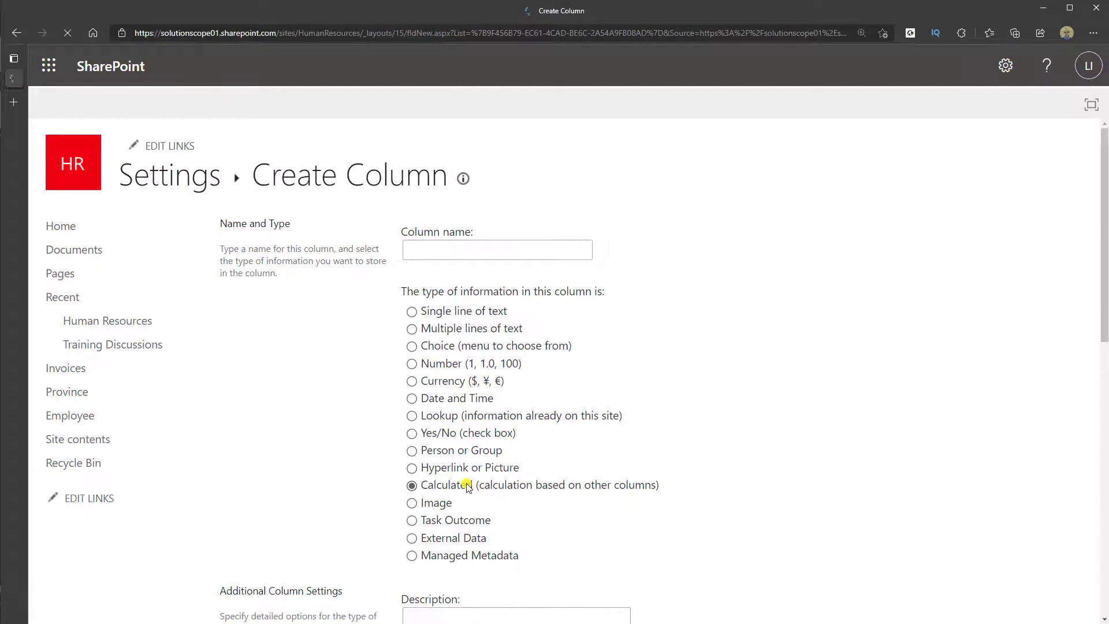
left_click(461, 254)
type("Date")
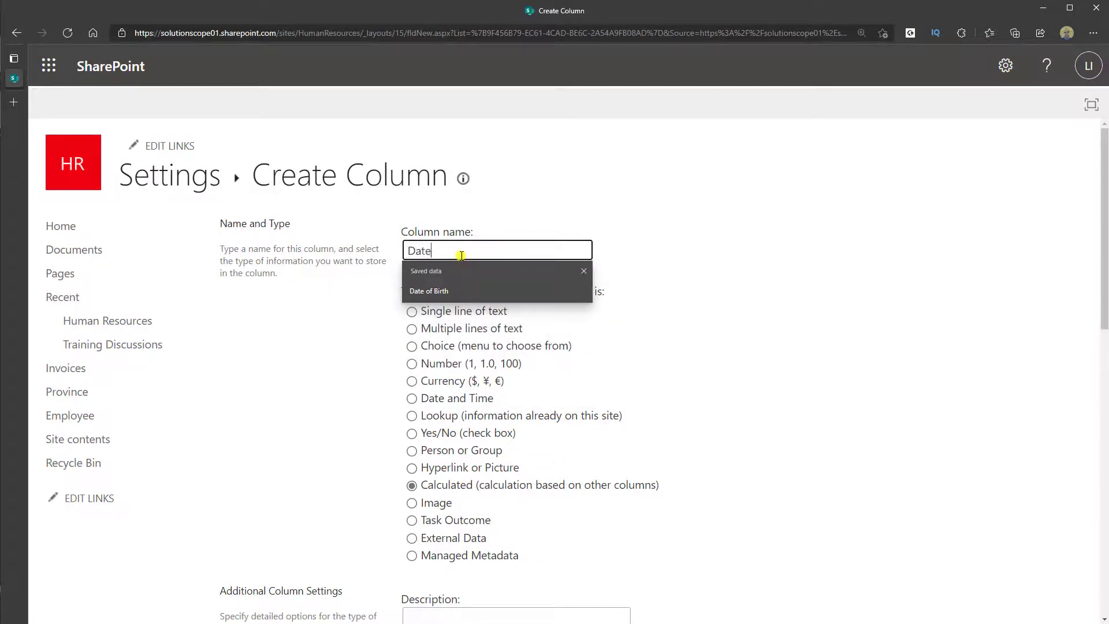
type(" Text")
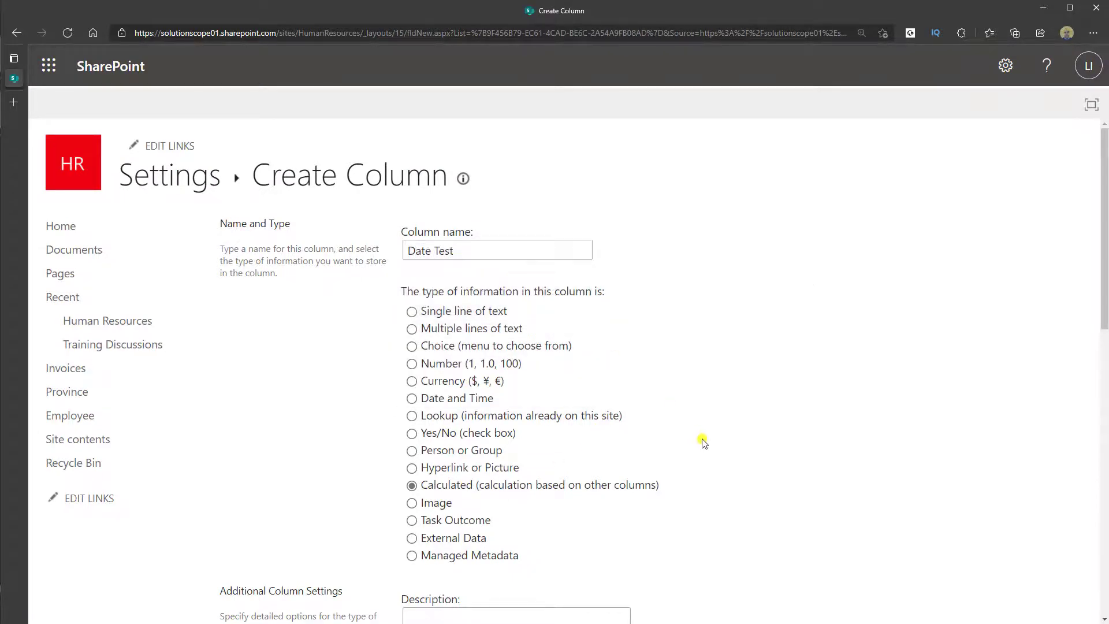
- Build the Date Test formula from the LEFT function using the Date of Birth column and 3 characters, giving =LEFT([Date of Birth],3)
scroll(701, 439, "down", 5)
left_click(459, 392)
type("=LEFT([Col1],4)")
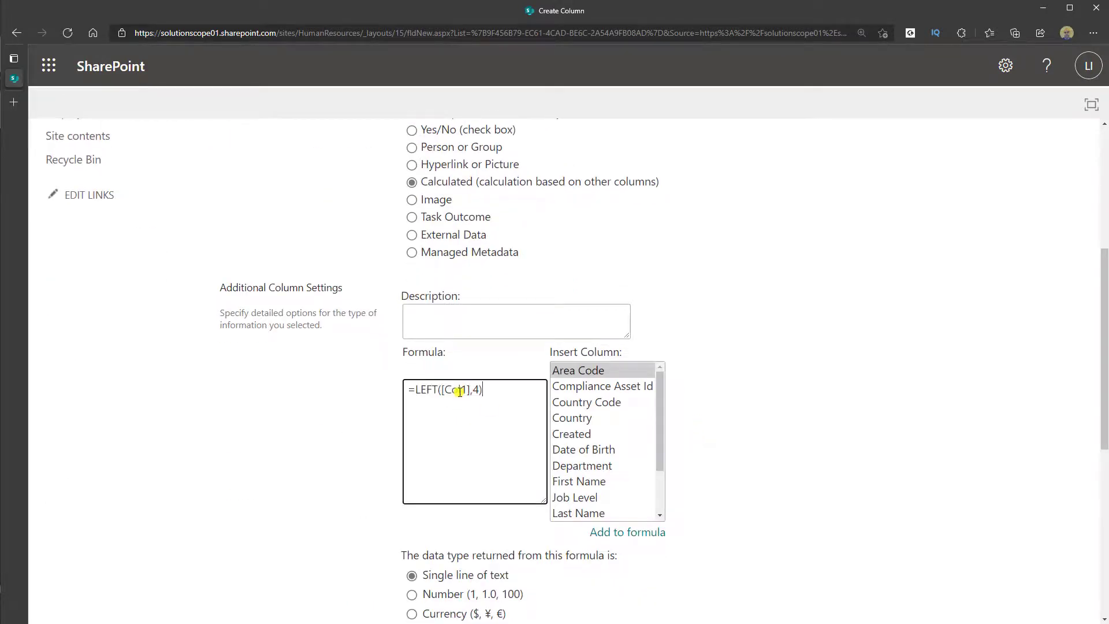
left_click_drag(494, 396, 442, 398)
key("BackSpace")
double_click(572, 455)
left_click(516, 390)
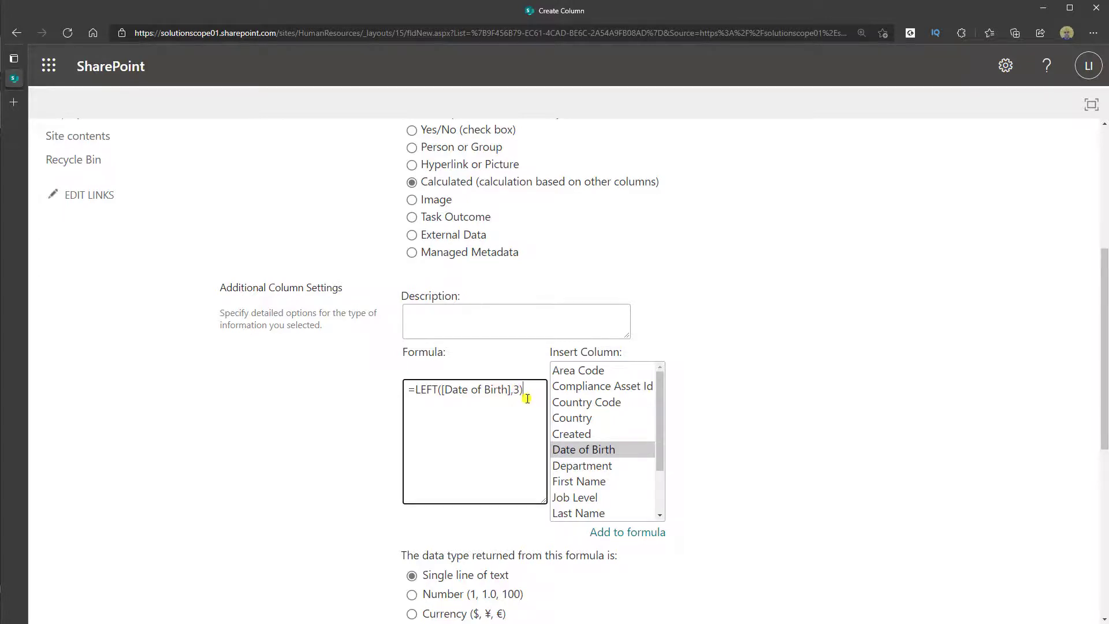
- Save the Date Test column with a single line of text result and compare its values with Date of Birth in the Employee list
scroll(527, 402, "down", 1)
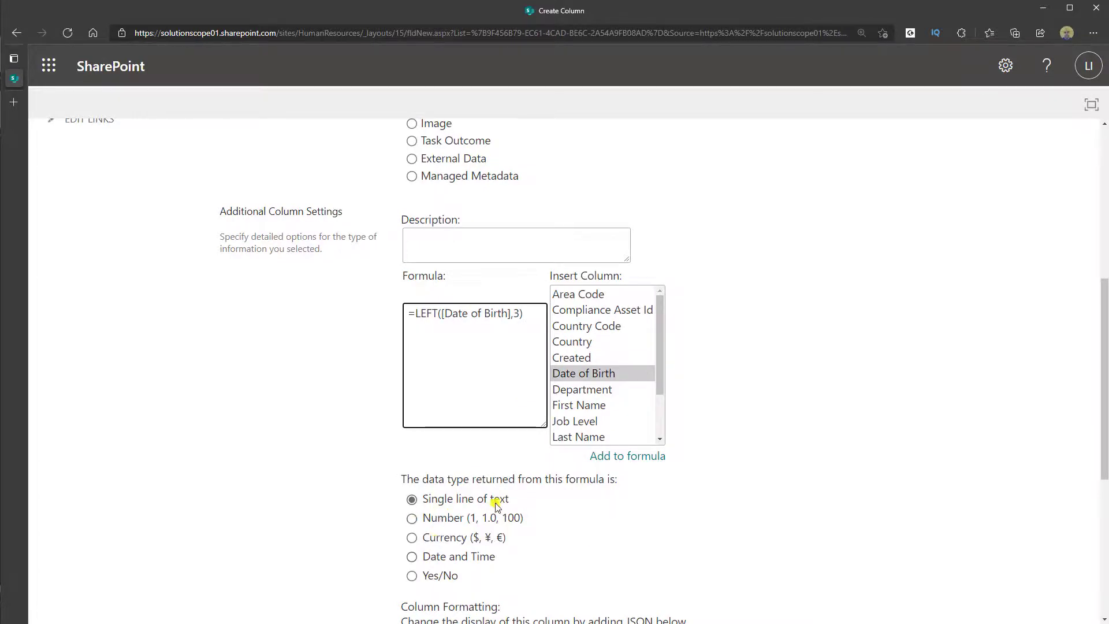
scroll(636, 514, "down", 4)
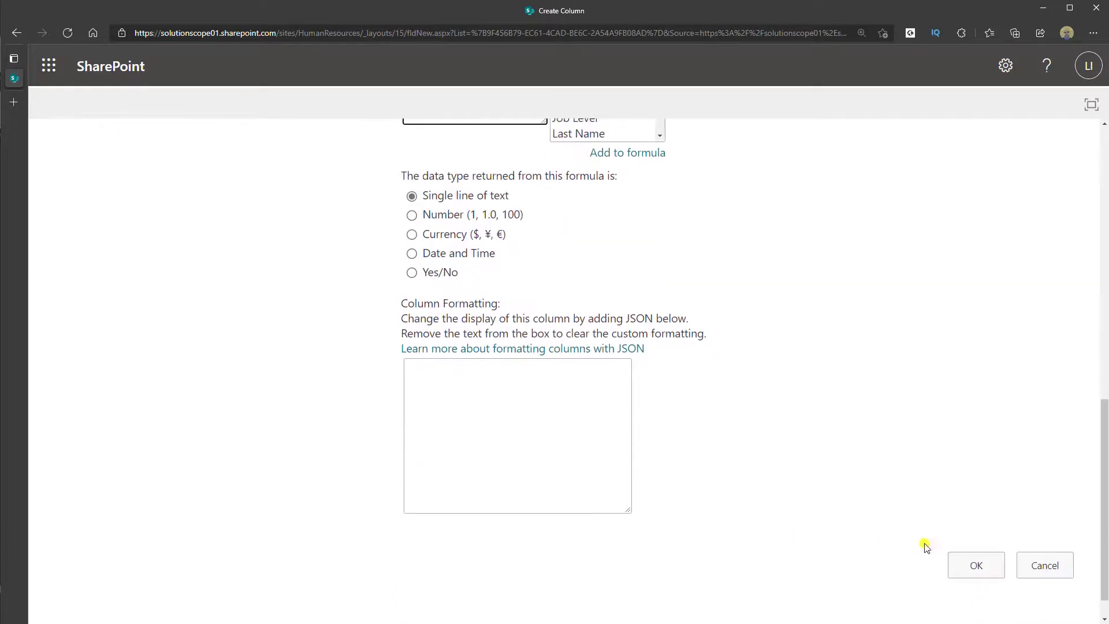
left_click(977, 568)
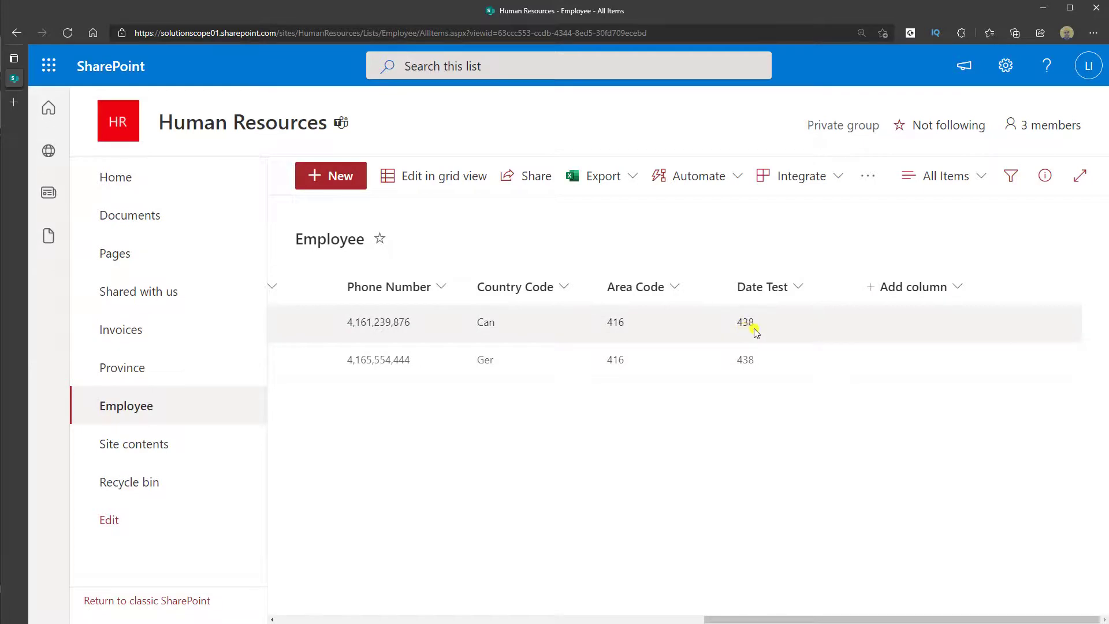
left_click_drag(861, 620, 513, 621)
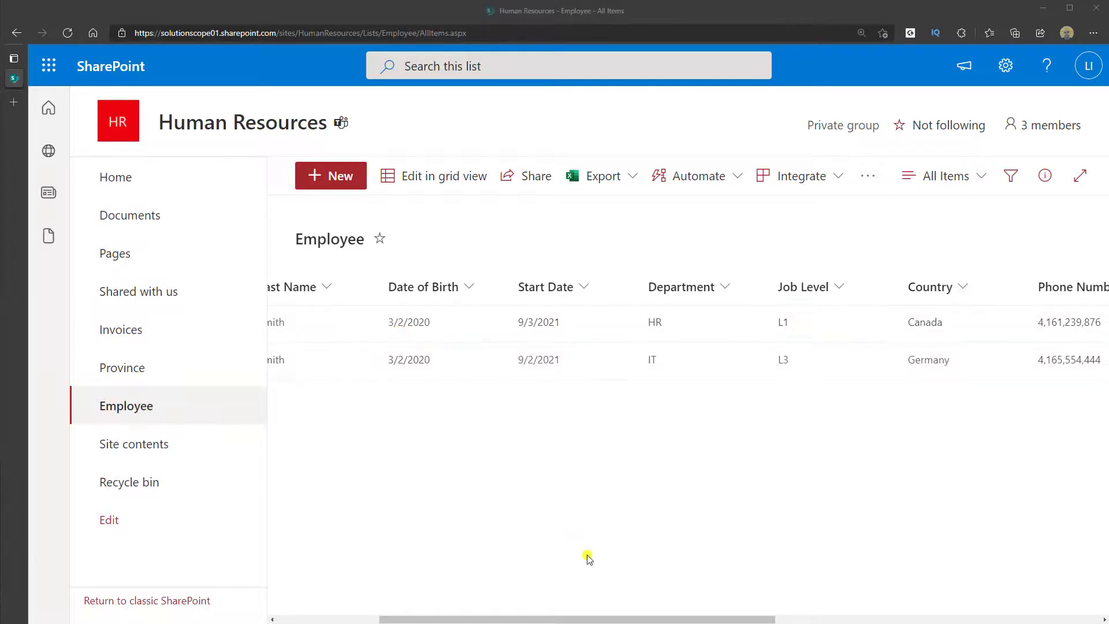
- Start another new column in the Employee list, name it Test Column and make its type Calculated
left_click_drag(643, 618, 976, 619)
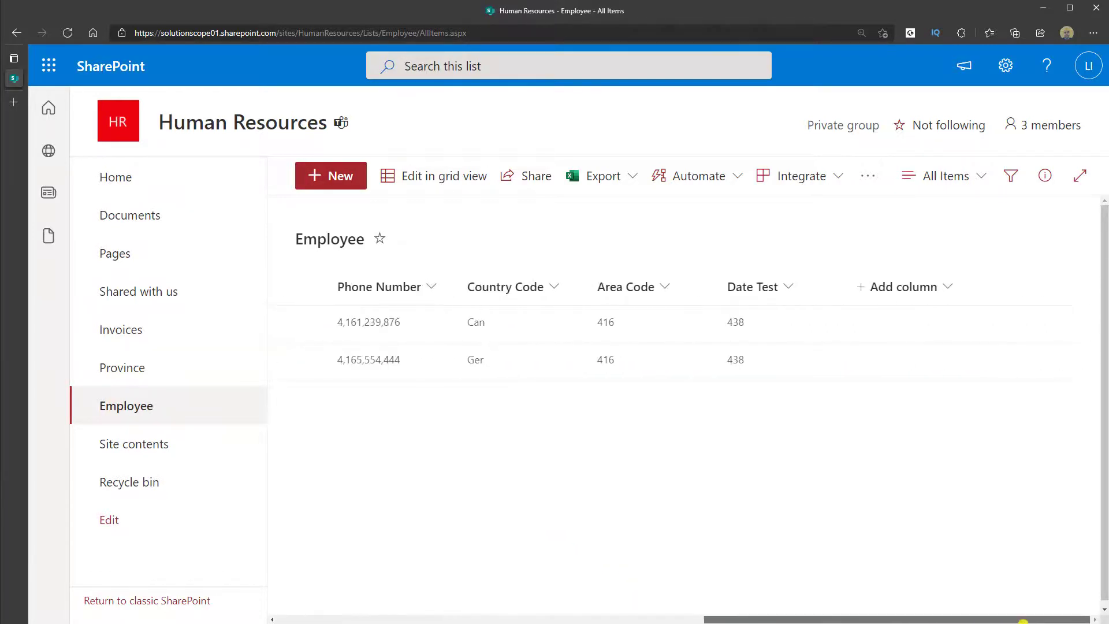
left_click(875, 289)
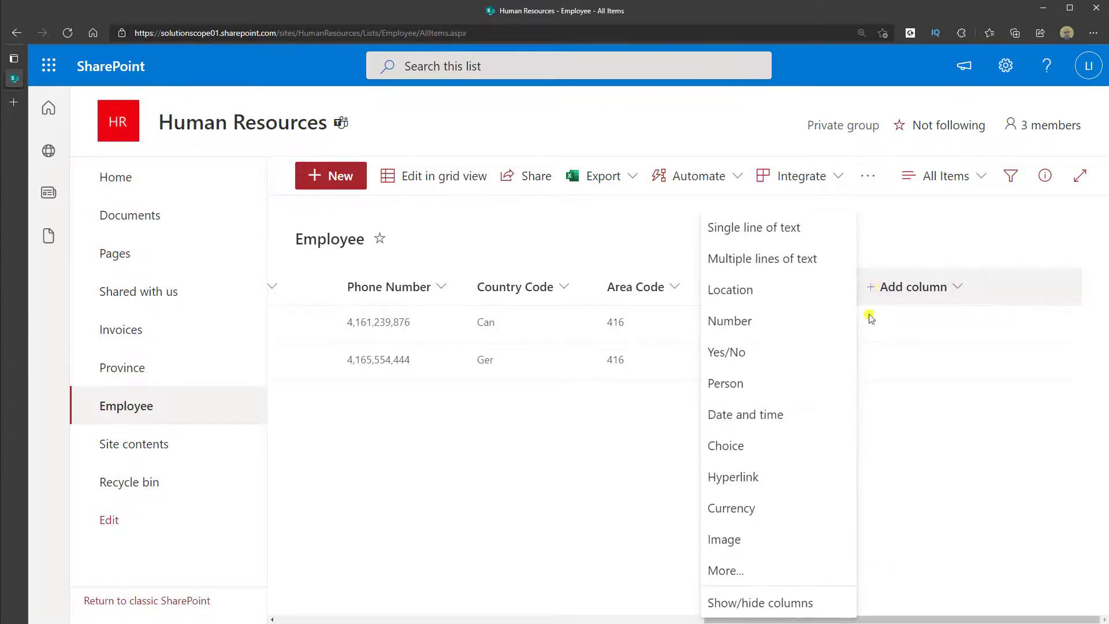
left_click(728, 573)
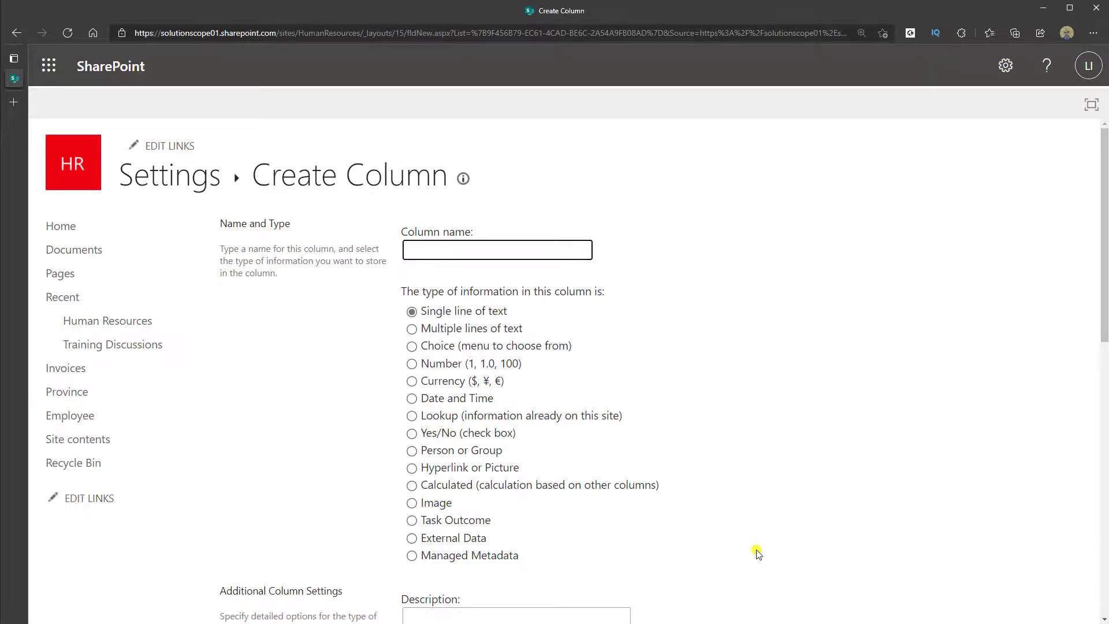
type("Test Column")
left_click(451, 485)
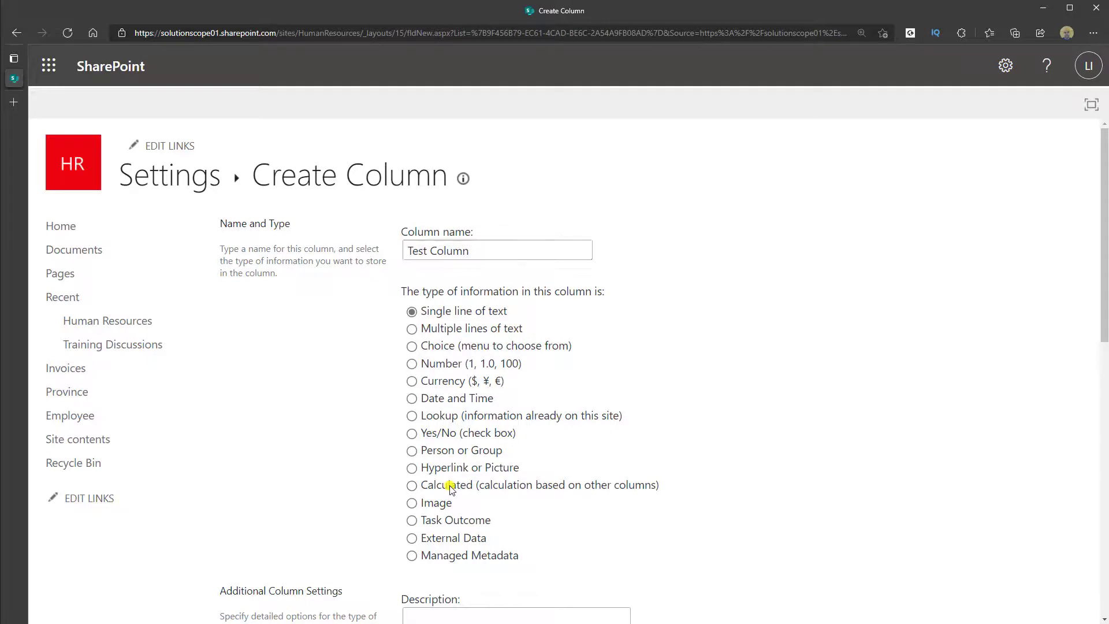
- Build the Test Column formula from the RIGHT function using the Country column and 3 characters, giving =RIGHT([Country],3)
scroll(517, 483, "down", 5)
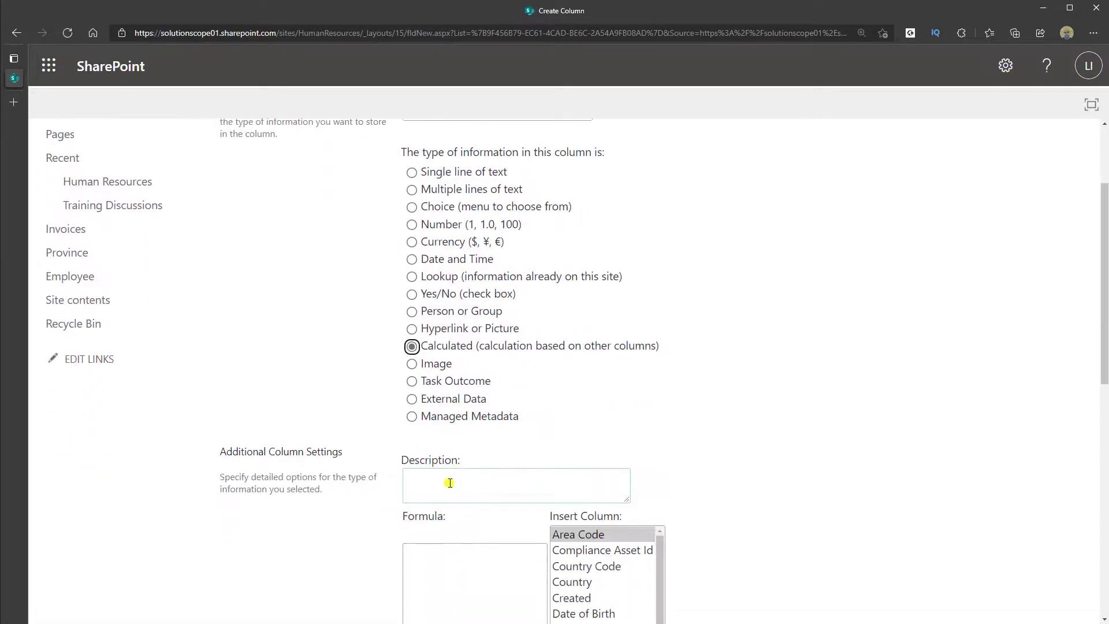
left_click(433, 412)
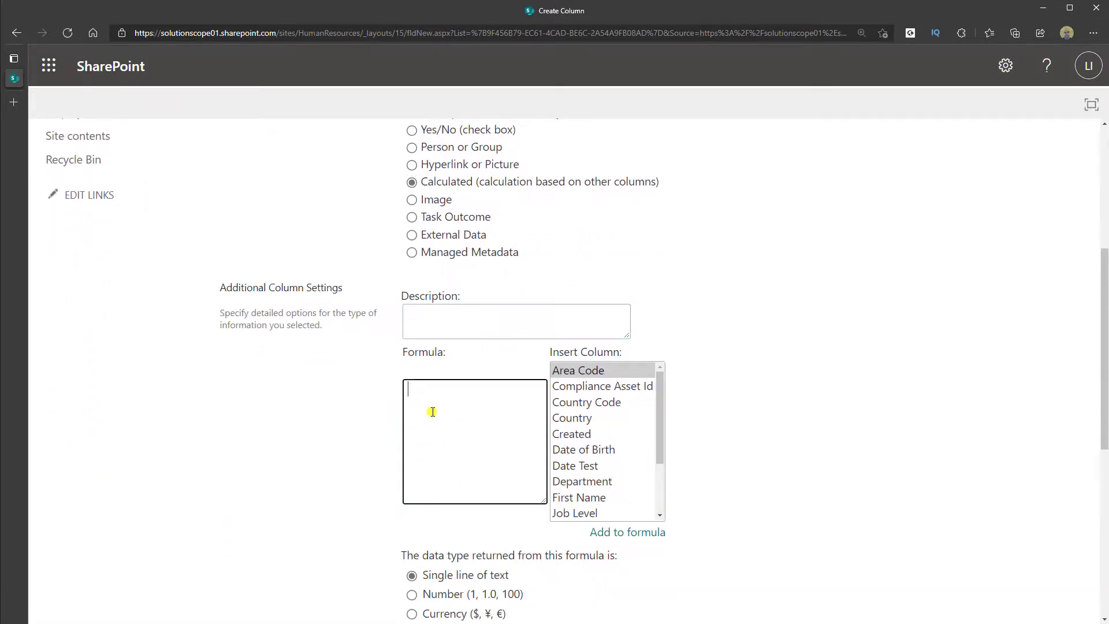
type("=RIGHT([Col1],4)")
left_click_drag(415, 389, 488, 391)
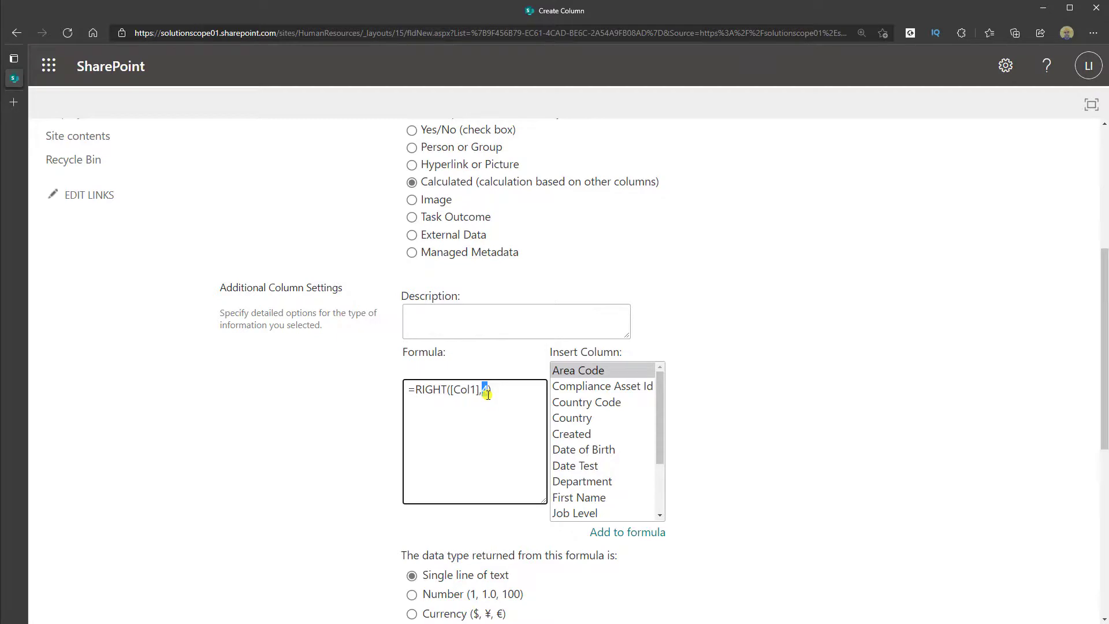
left_click_drag(501, 391, 451, 394)
key("BackSpace")
double_click(571, 418)
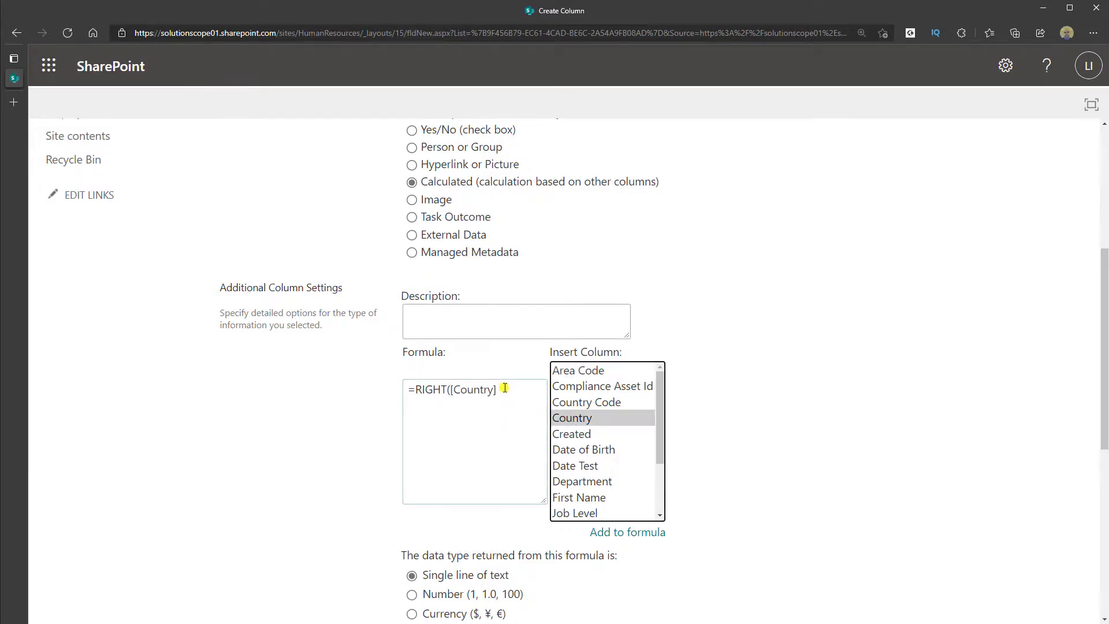
left_click(504, 388)
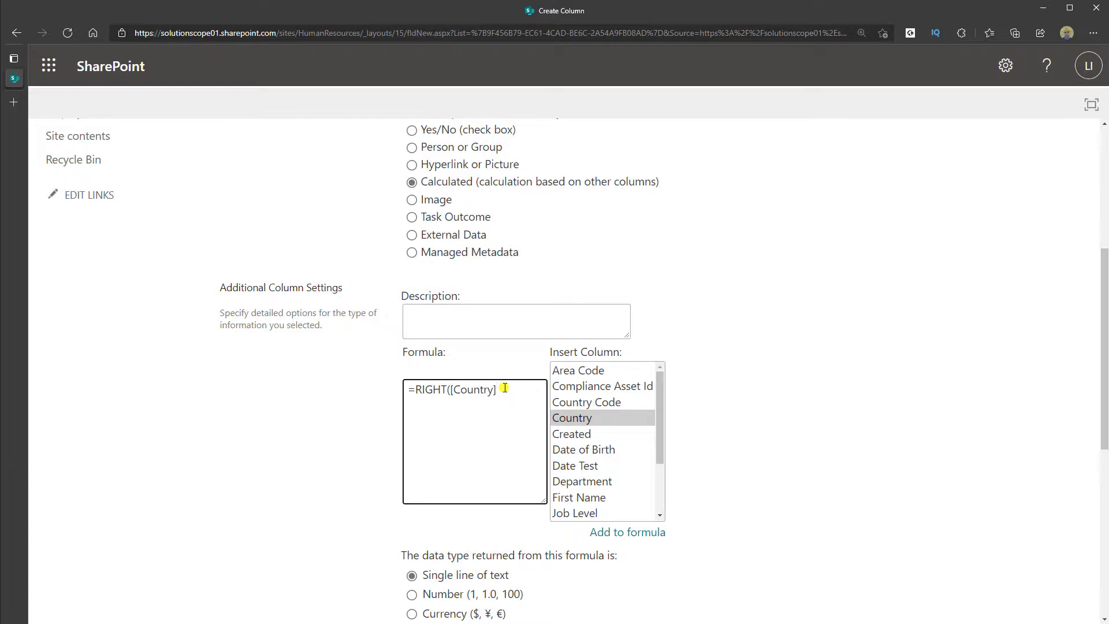
type(",3)")
- Save Test Column with a single line of text result and compare its values with the Country column in the Employee list
scroll(513, 387, "down", 1)
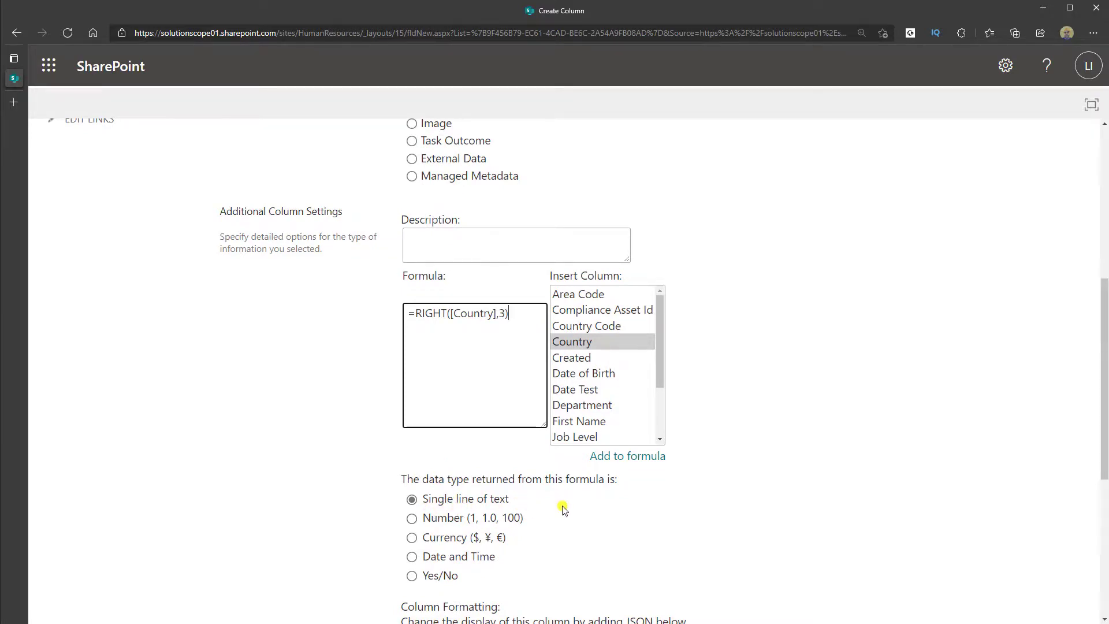
scroll(563, 507, "down", 5)
left_click(979, 528)
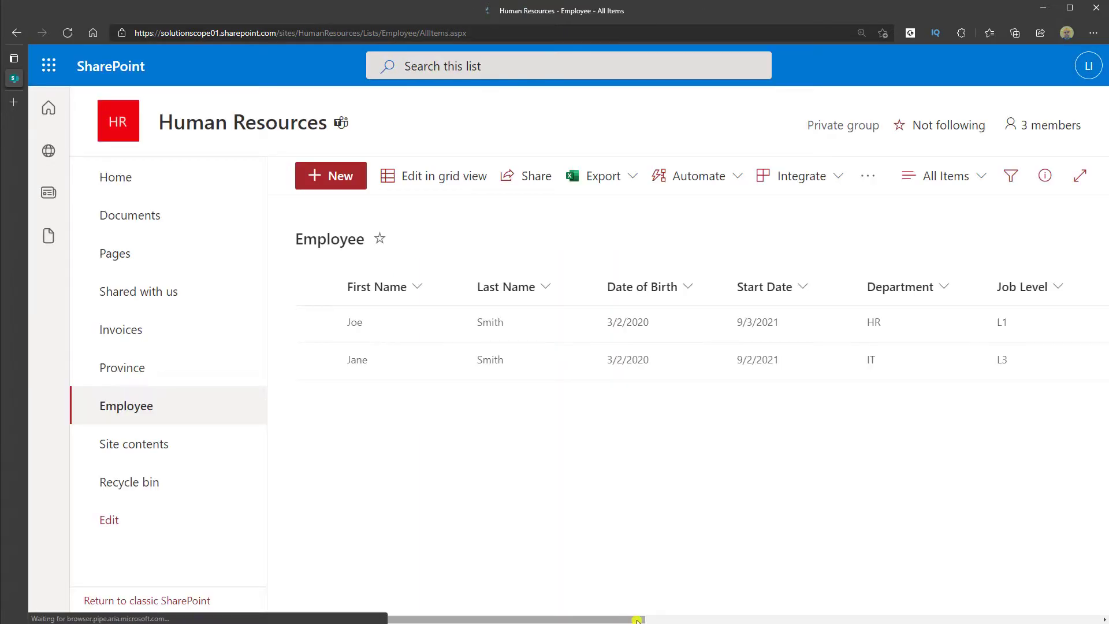
left_click_drag(624, 620, 1082, 620)
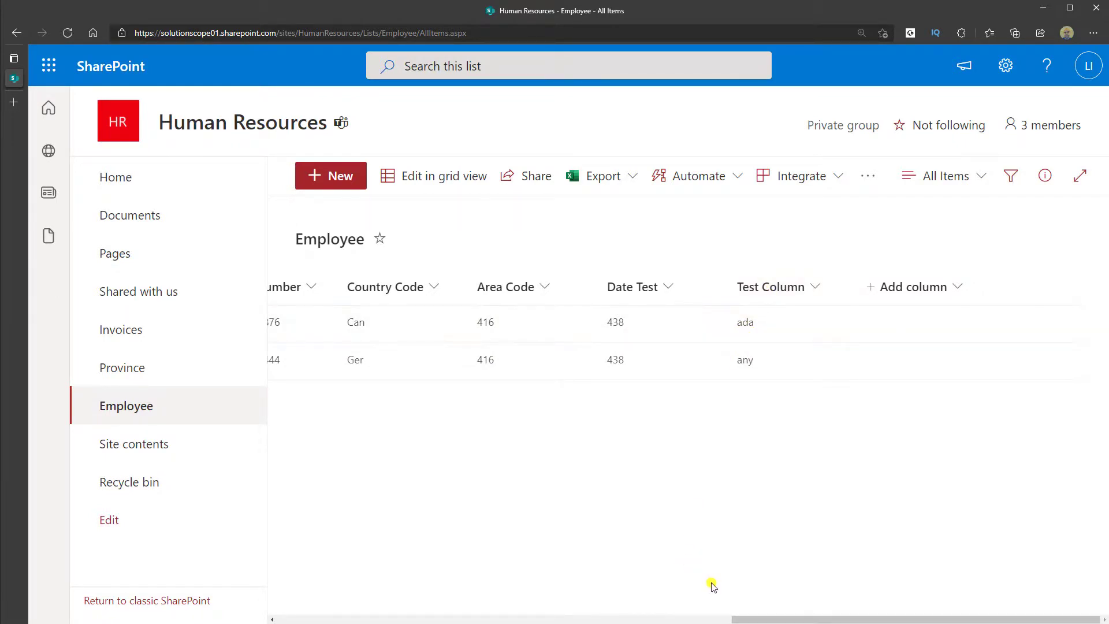
left_click_drag(760, 620, 635, 616)
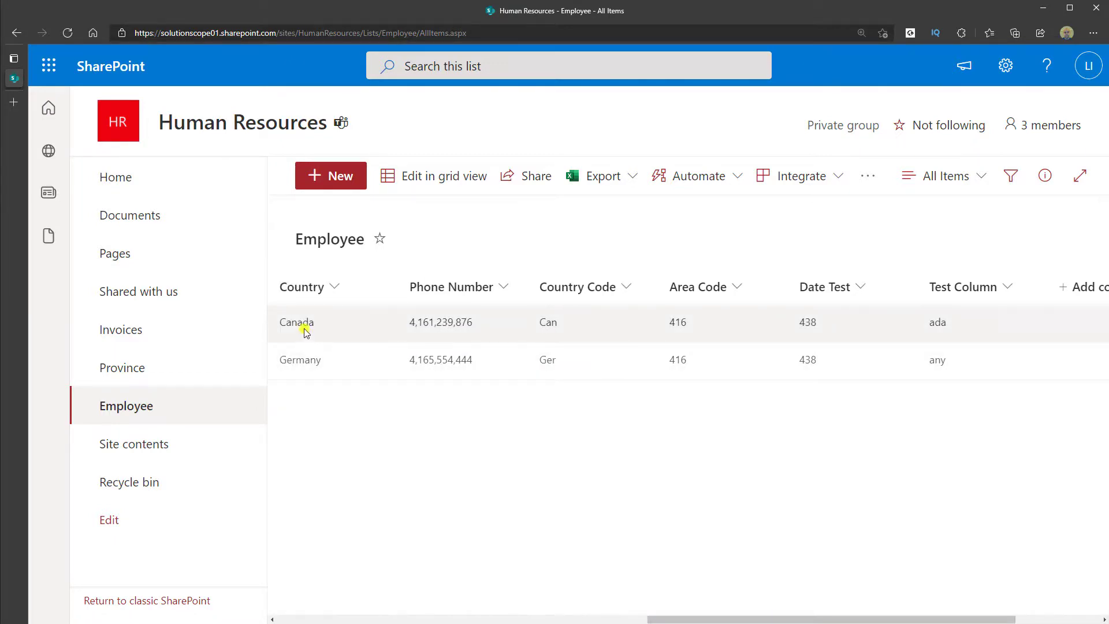